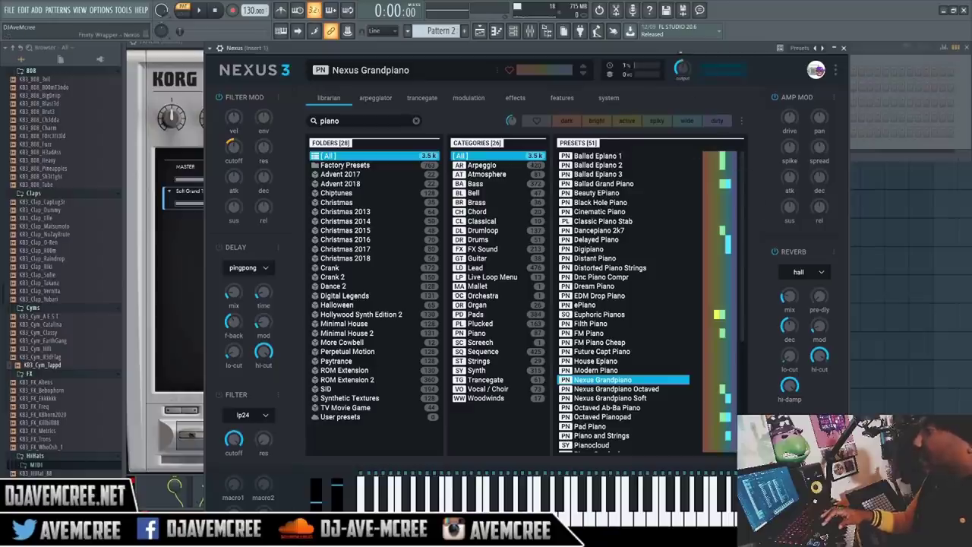
Step: Move the Nexus 3 window down and right to uncover the Triton's Soft Grand 1 ST
{"action": "left_click_drag", "start_coordinate": [679, 49], "coordinate": [595, 40]}
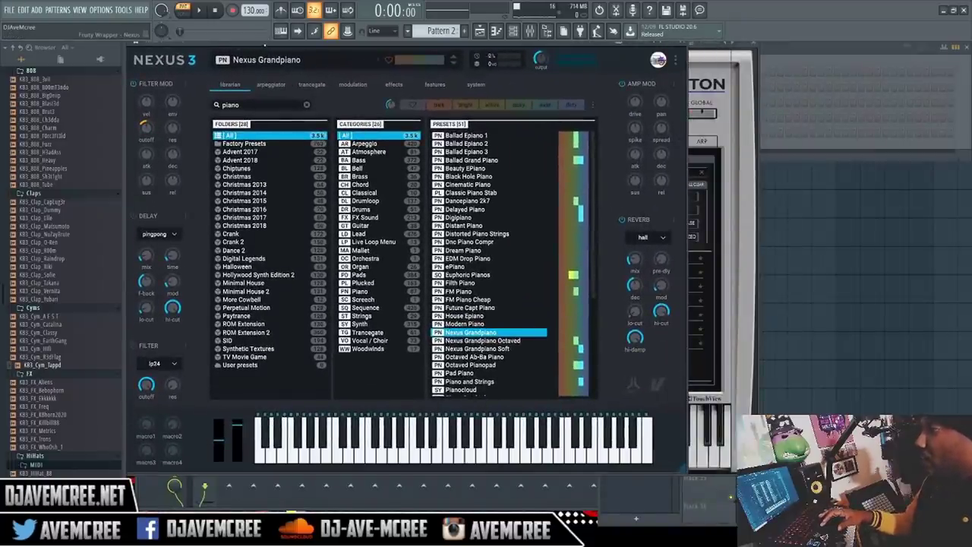
{"action": "left_click_drag", "start_coordinate": [265, 47], "coordinate": [452, 122]}
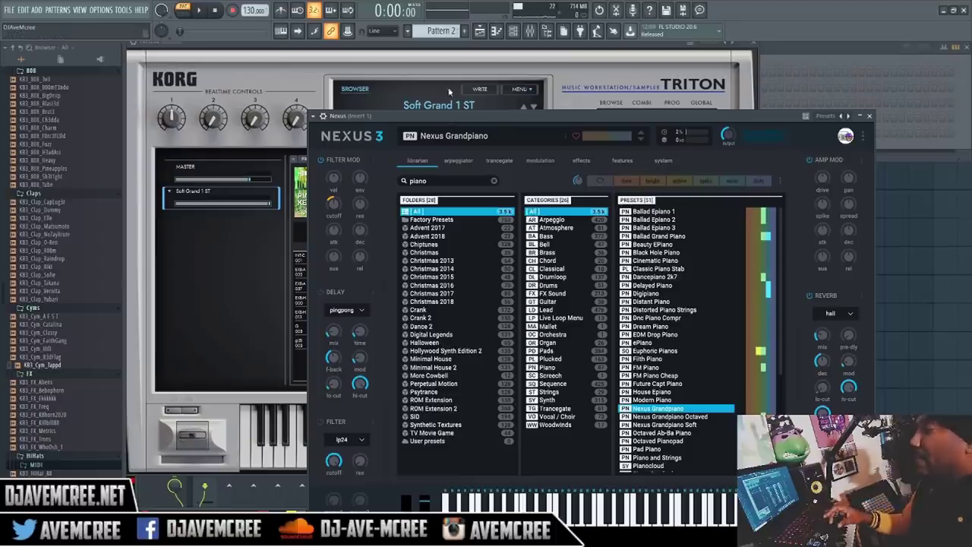
Step: Alternate between the Triton's grand programs and Nexus's piano presets to compare them
{"action": "left_click", "coordinate": [447, 49]}
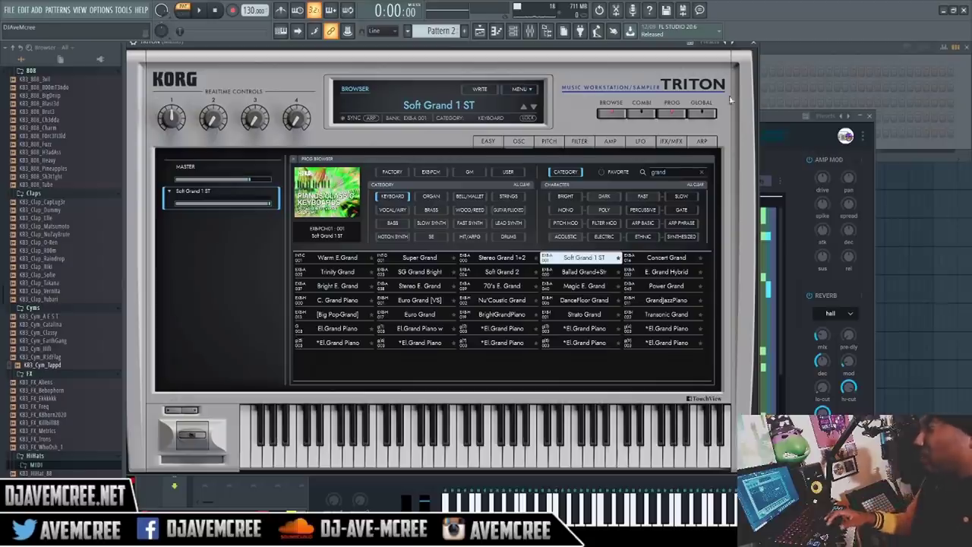
{"action": "left_click", "coordinate": [820, 197]}
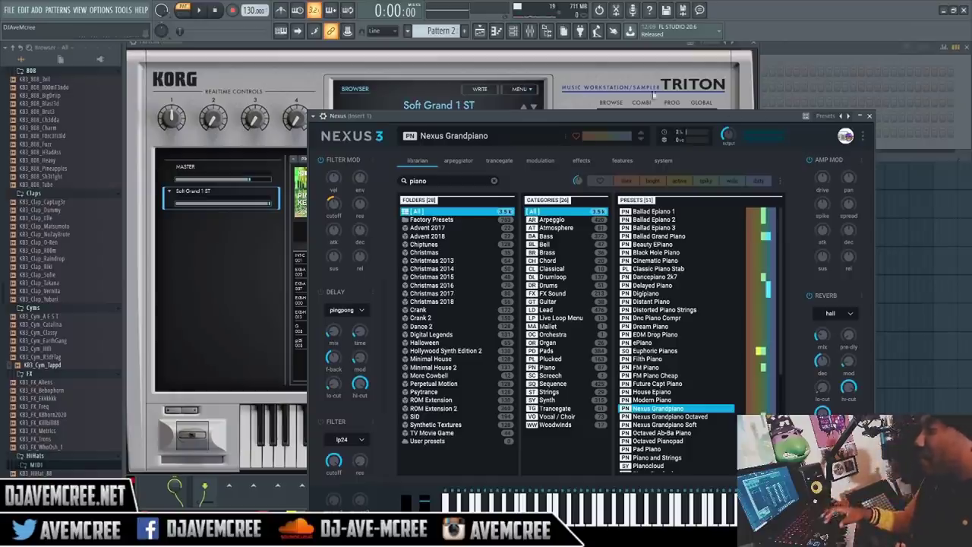
{"action": "left_click", "coordinate": [568, 47]}
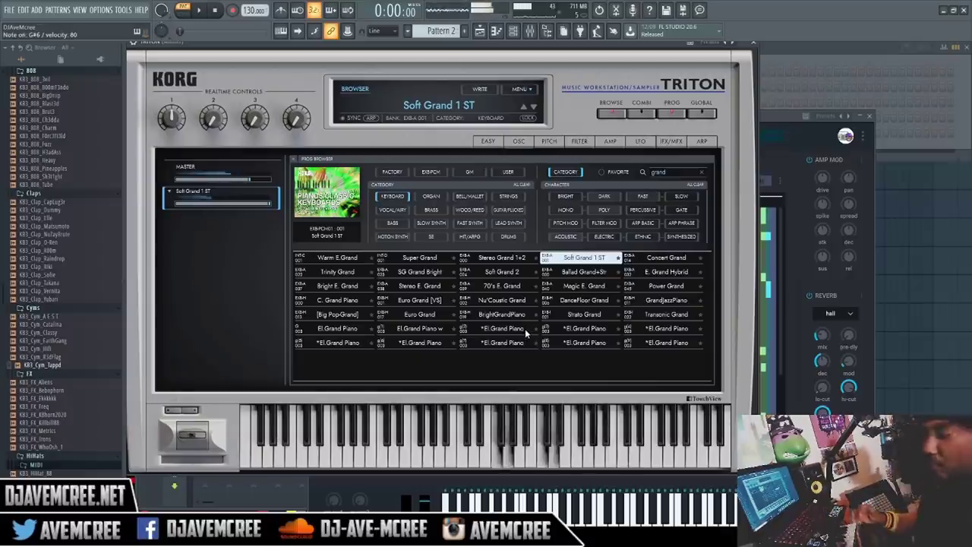
{"action": "left_click", "coordinate": [861, 152]}
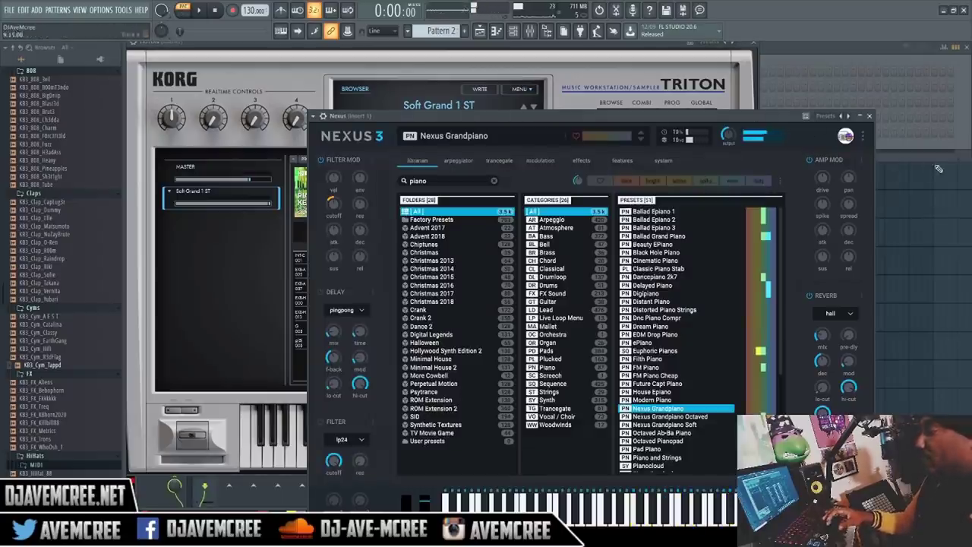
Step: Clear the 'grand' search in Triton and the 'piano' search in Nexus
{"action": "key", "text": "ctrl+f"}
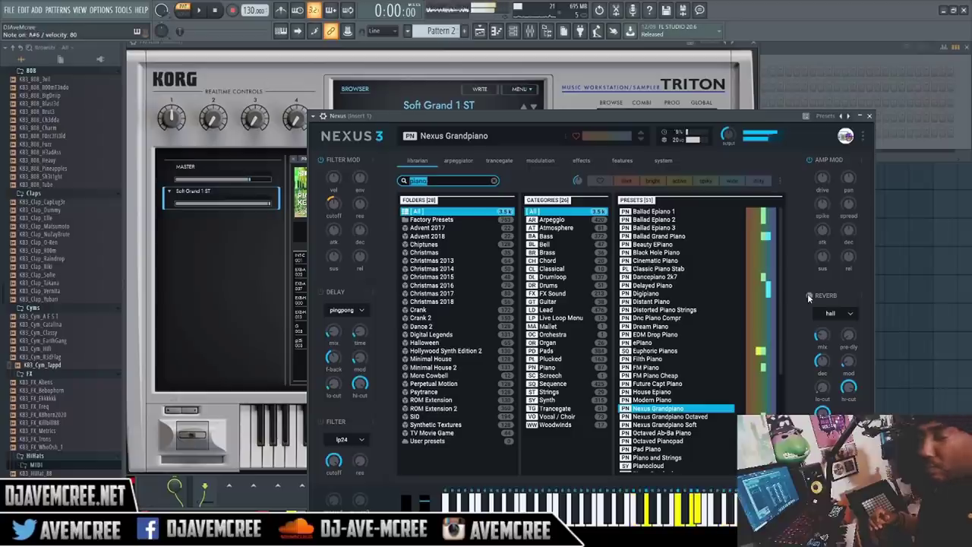
{"action": "left_click", "coordinate": [597, 54]}
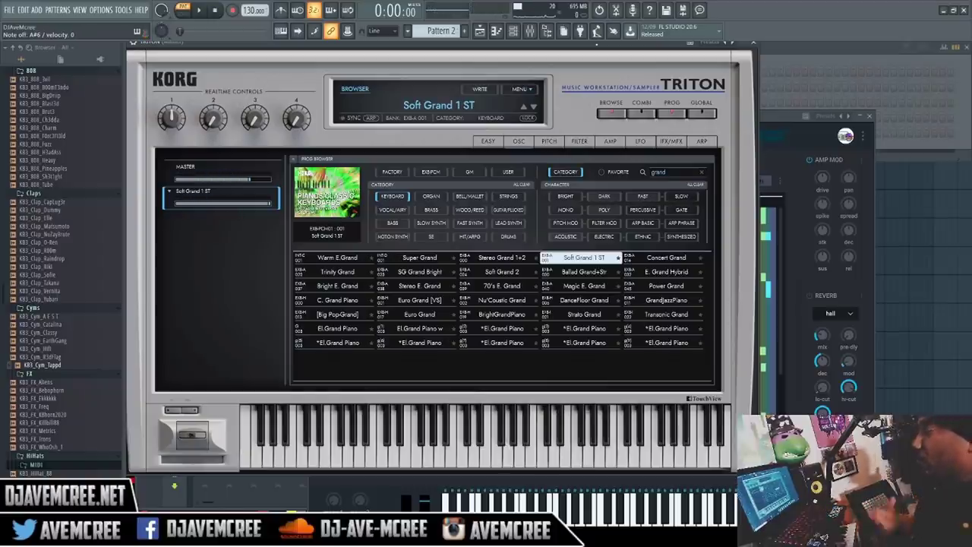
{"action": "left_click", "coordinate": [701, 173]}
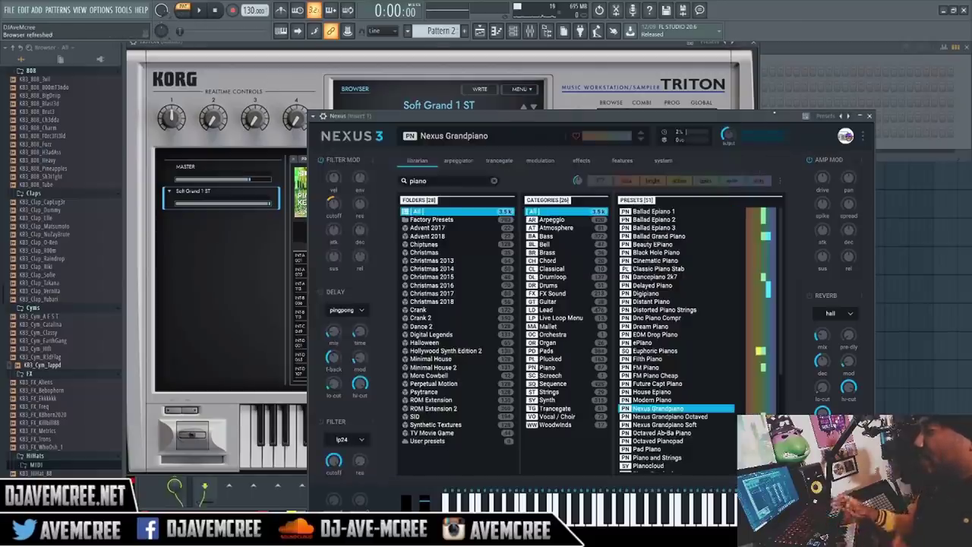
{"action": "left_click", "coordinate": [493, 181]}
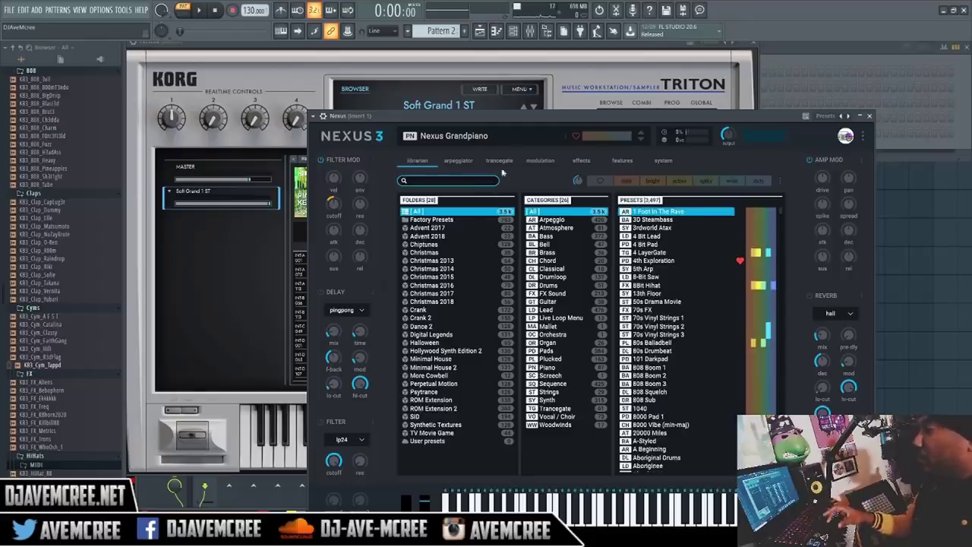
Step: Search the Nexus librarian for 'harp' and load the Excelsior Harpeggio preset
{"action": "left_click_drag", "start_coordinate": [520, 120], "coordinate": [520, 119]}
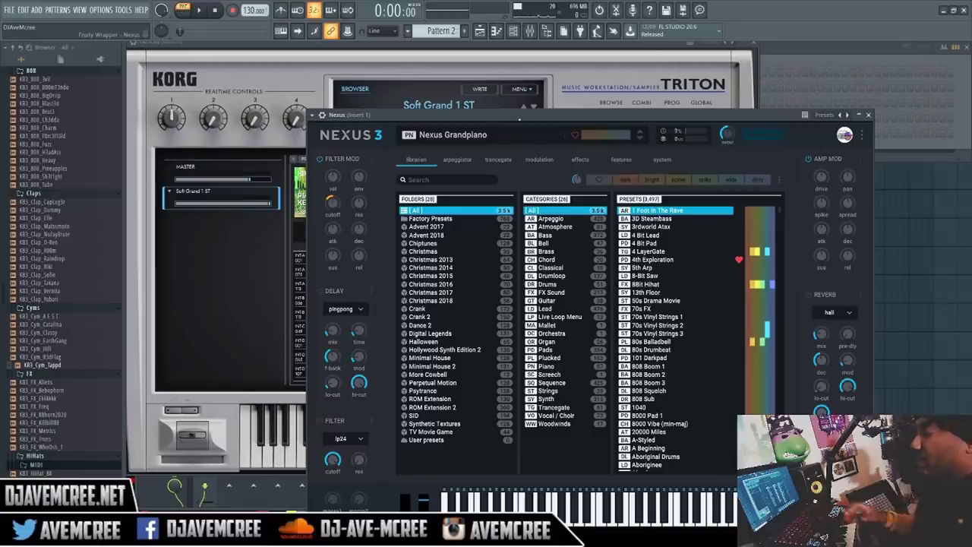
{"action": "left_click", "coordinate": [465, 178]}
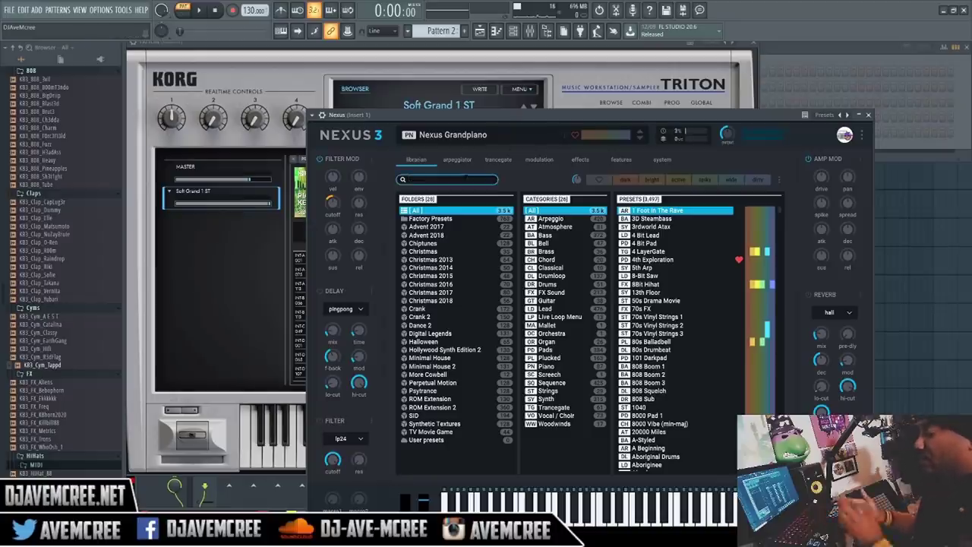
{"action": "type", "text": "harp"}
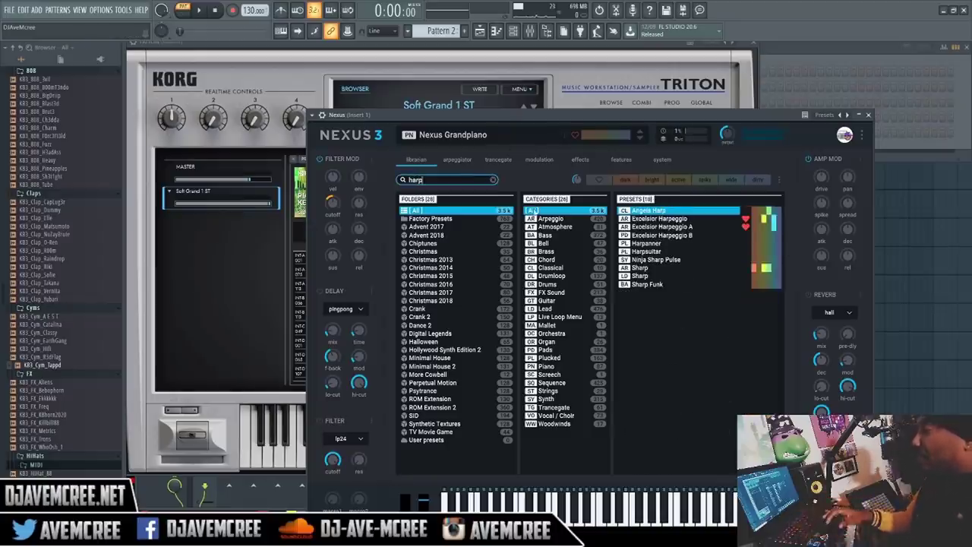
{"action": "left_click", "coordinate": [659, 220]}
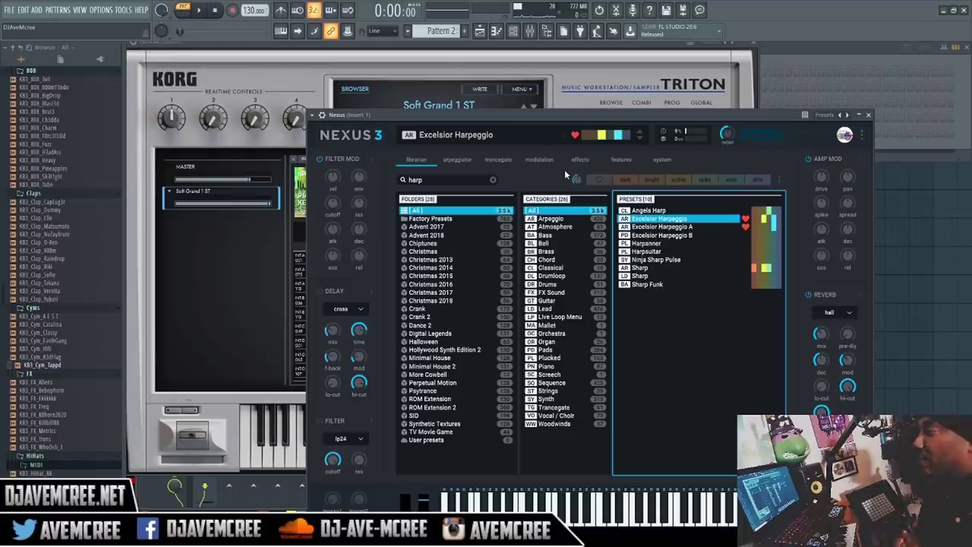
{"action": "left_click", "coordinate": [454, 160]}
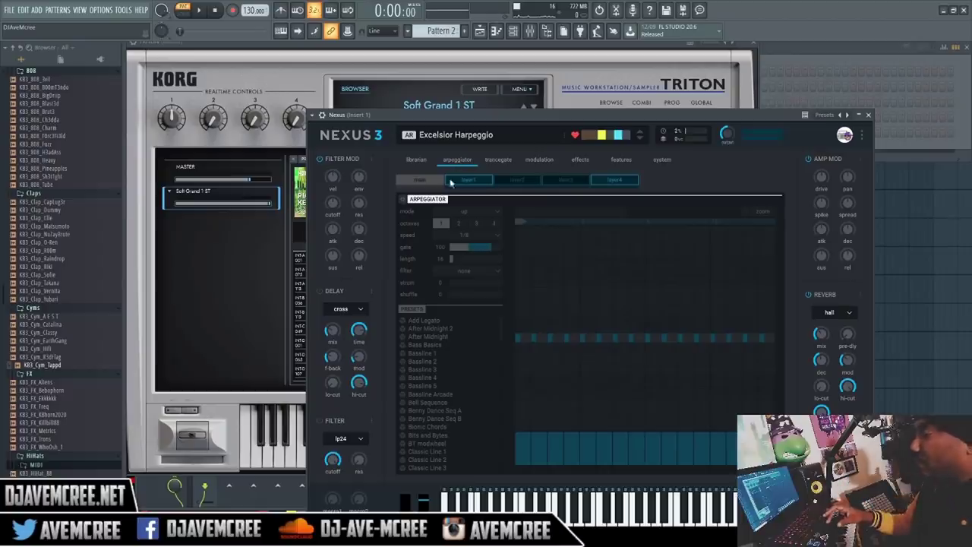
Step: Turn on Excelsior Harpeggio's arpeggiator and compare the layer1 and layer4 patterns
{"action": "left_click", "coordinate": [403, 200]}
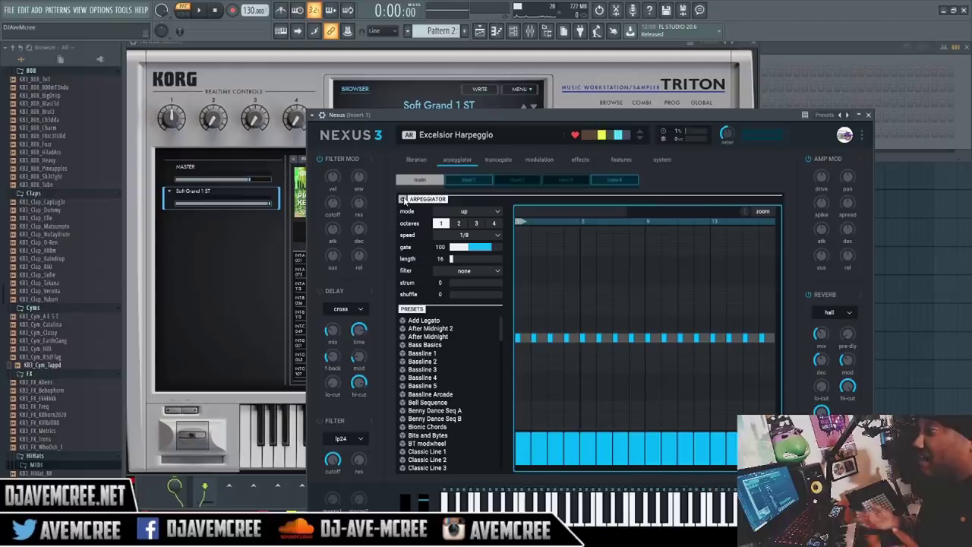
{"action": "left_click", "coordinate": [464, 179]}
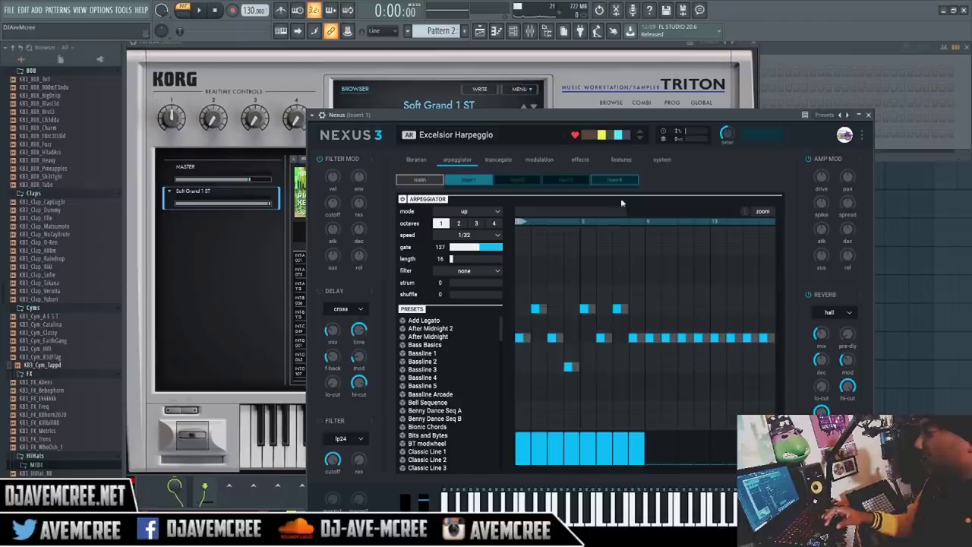
{"action": "left_click", "coordinate": [610, 179]}
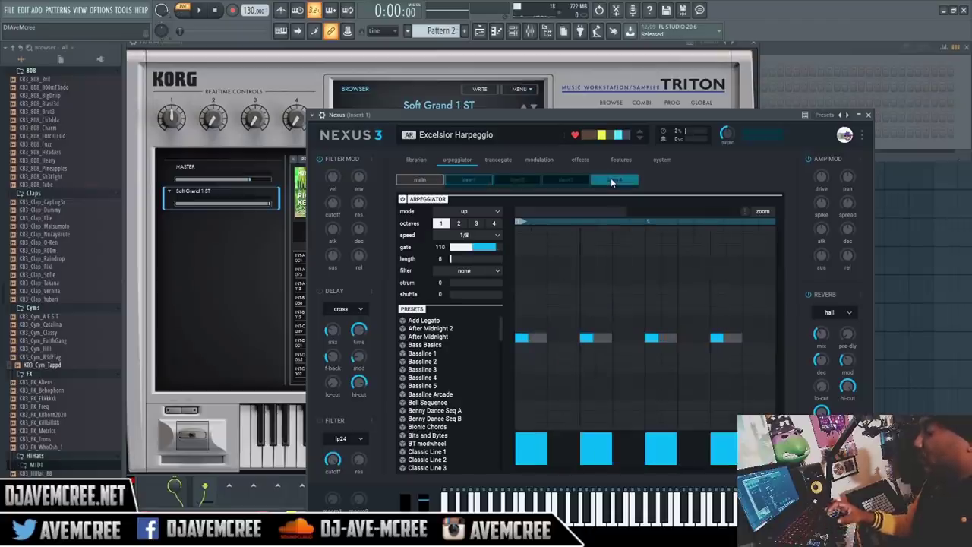
{"action": "left_click", "coordinate": [469, 181]}
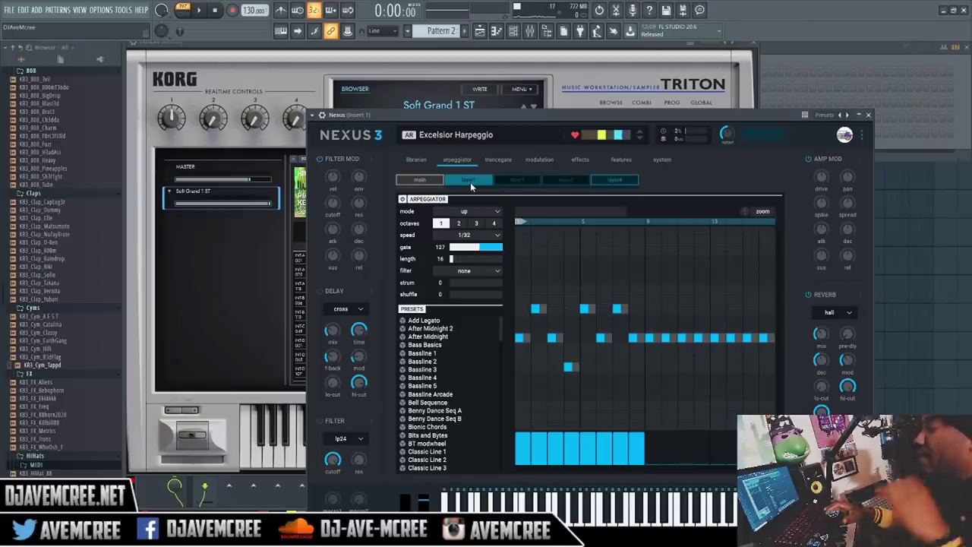
{"action": "left_click", "coordinate": [613, 161]}
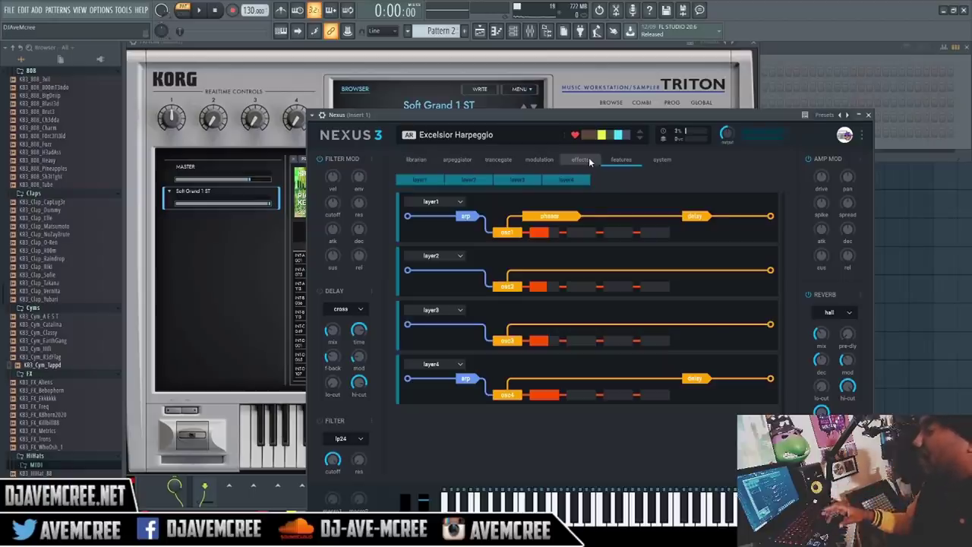
{"action": "left_click", "coordinate": [588, 158]}
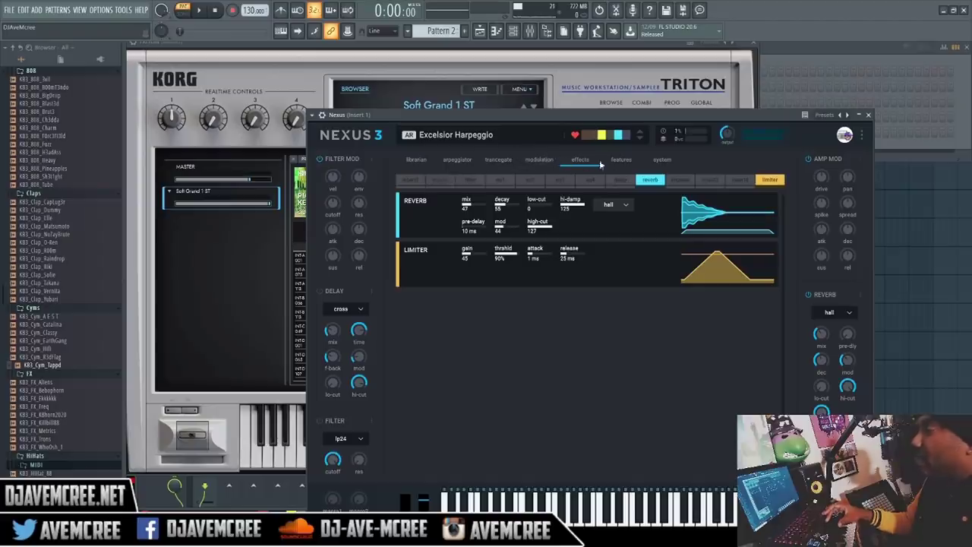
Step: Try the ensemble and chorus insert effects on, then switch both off
{"action": "left_click", "coordinate": [412, 181]}
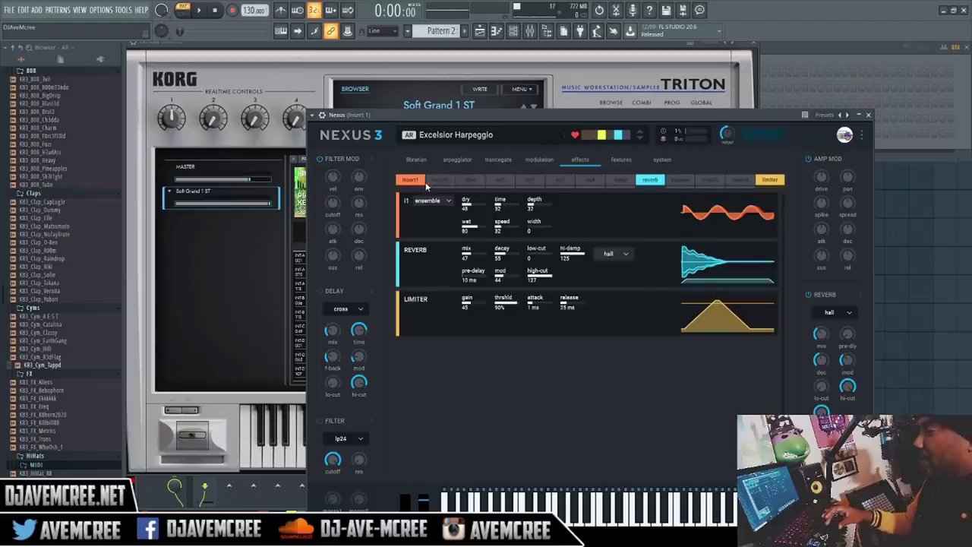
{"action": "left_click", "coordinate": [439, 181]}
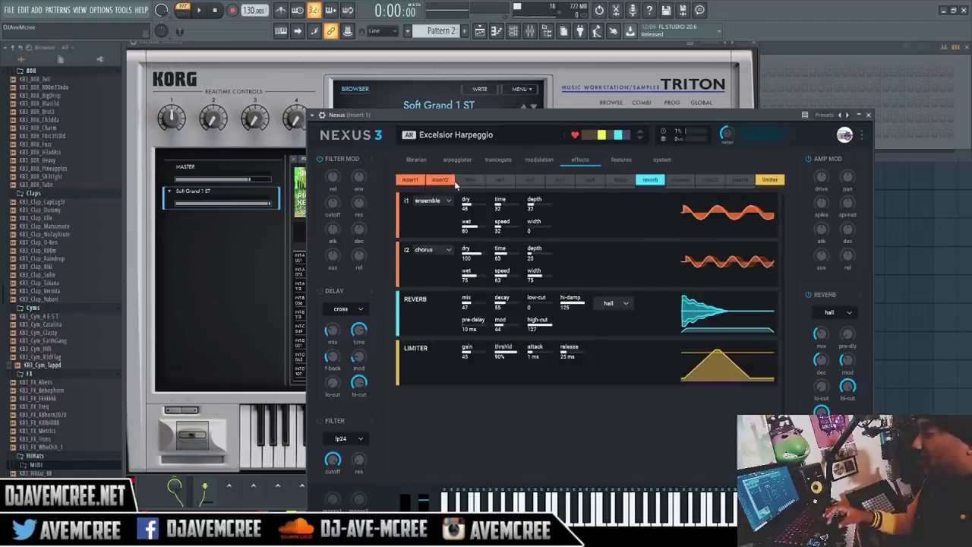
{"action": "left_click", "coordinate": [413, 182]}
{"action": "left_click", "coordinate": [434, 180]}
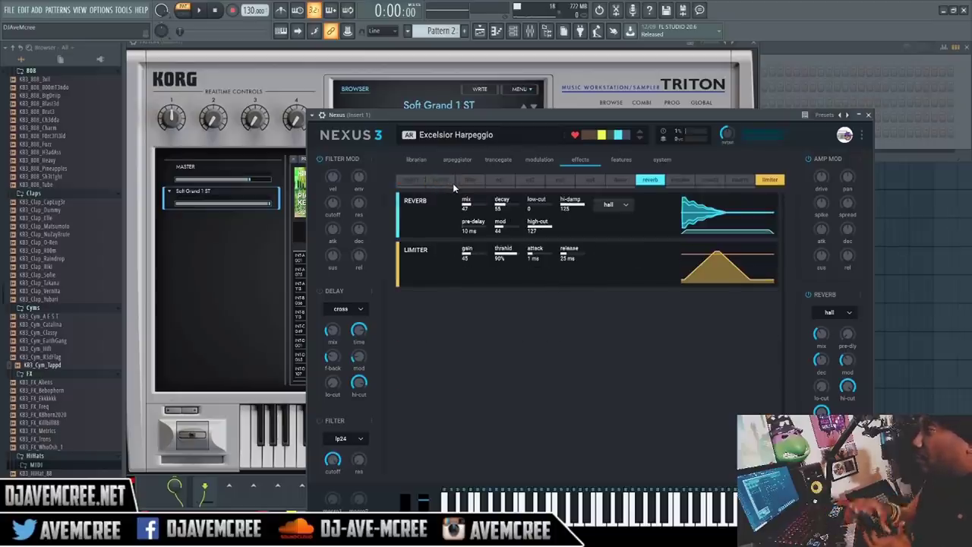
Step: Look through the Nexus system, modulation and trance gate pages
{"action": "left_click", "coordinate": [660, 162]}
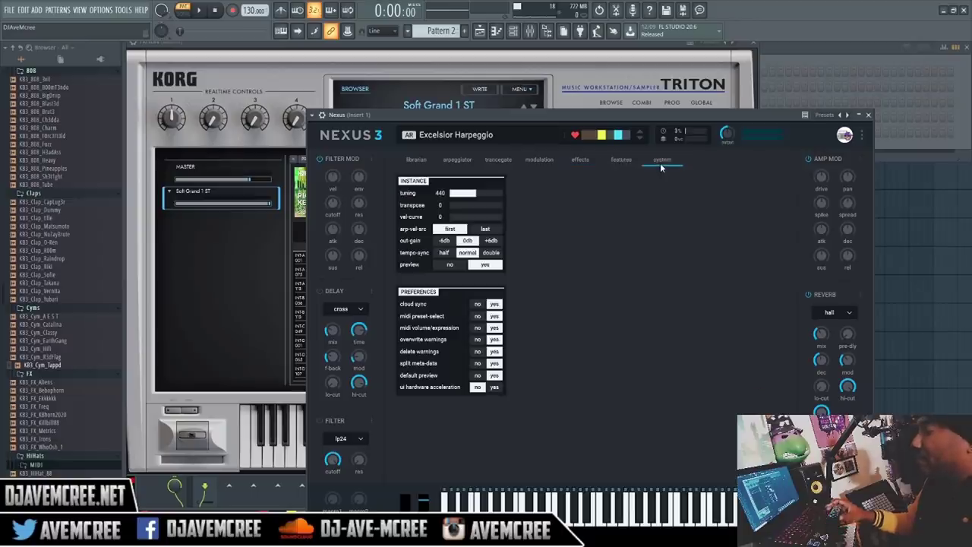
{"action": "left_click", "coordinate": [540, 160]}
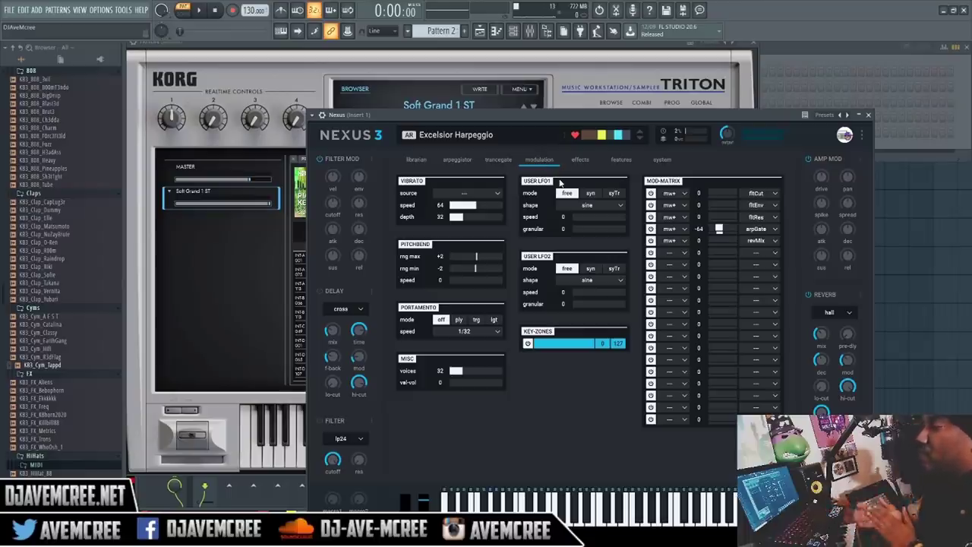
{"action": "left_click", "coordinate": [498, 162]}
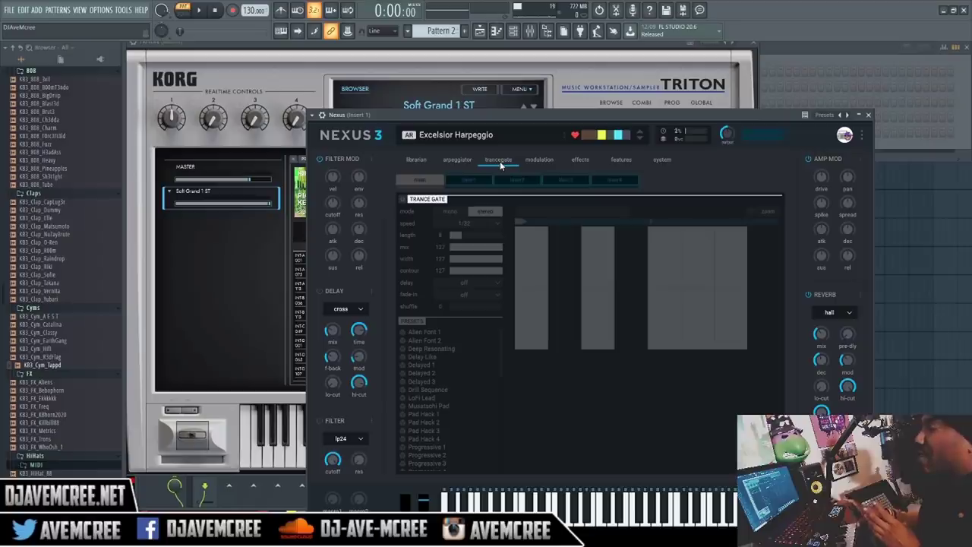
Step: Clear the 'harp' search in the librarian and bring the Triton window forward
{"action": "left_click", "coordinate": [418, 162]}
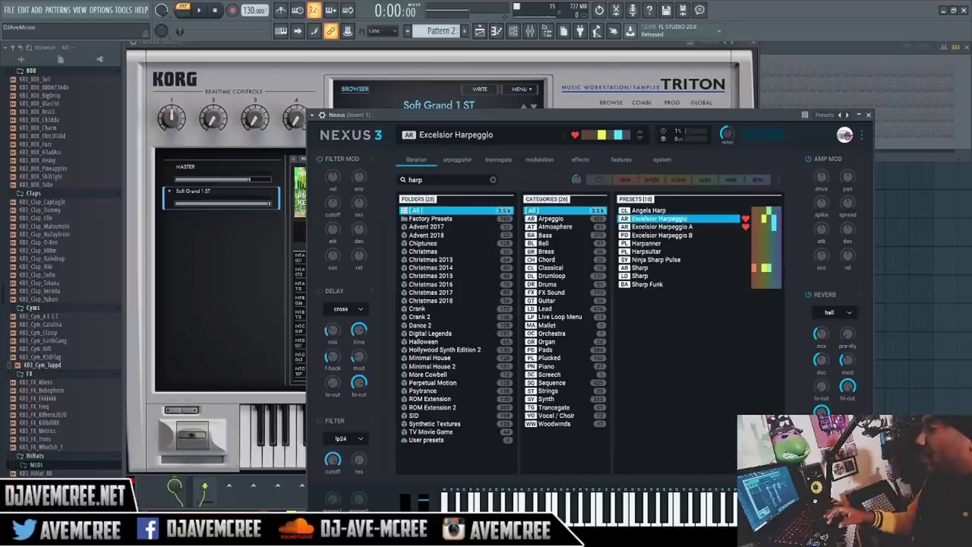
{"action": "left_click", "coordinate": [492, 180]}
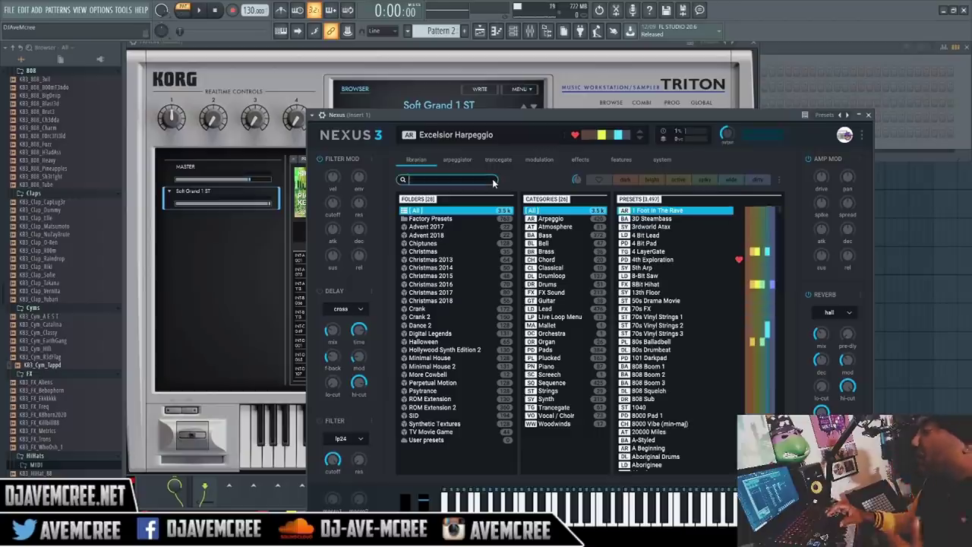
{"action": "left_click", "coordinate": [508, 54]}
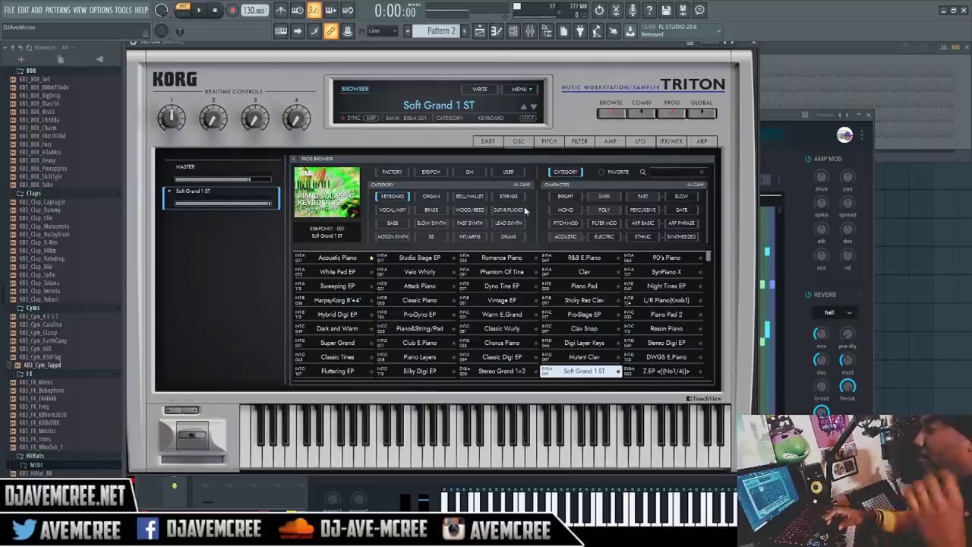
Step: Load the OB Classcial ST program from the Triton's Slow Synth category
{"action": "left_click", "coordinate": [431, 223]}
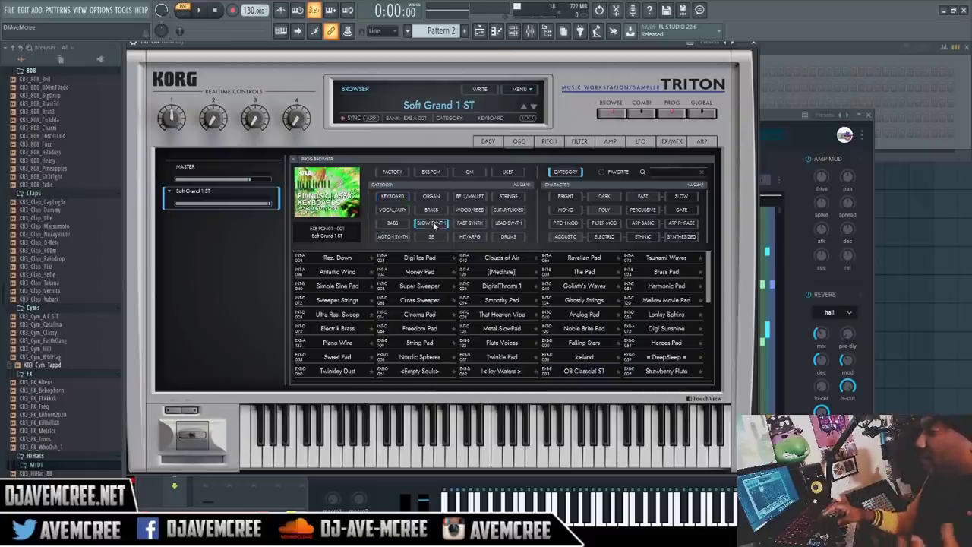
{"action": "left_click", "coordinate": [571, 371]}
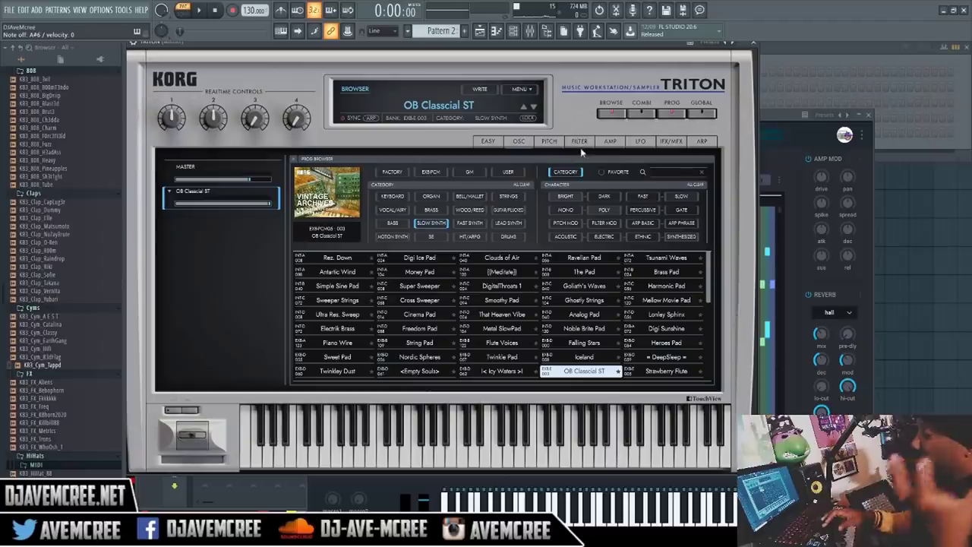
{"action": "left_click", "coordinate": [517, 143]}
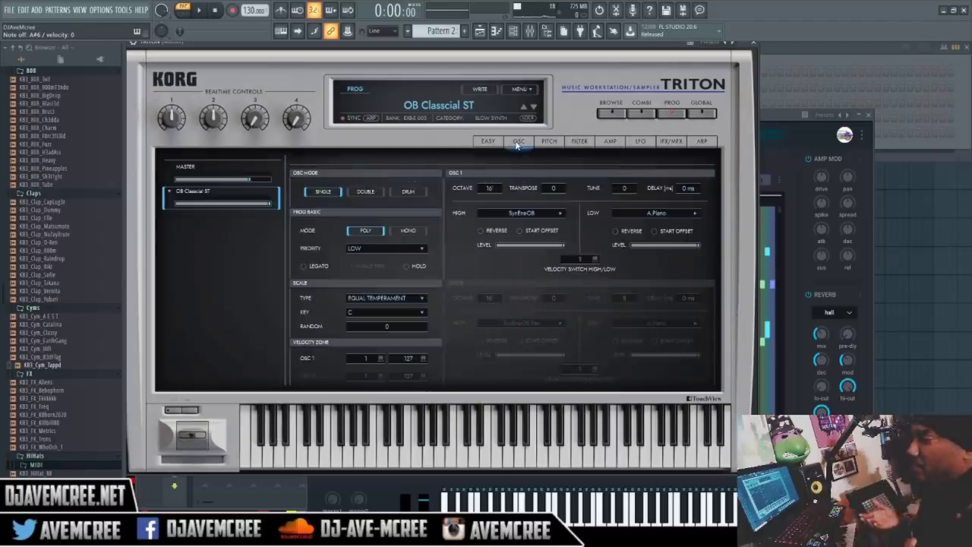
Step: Browse the high and low oscillator sample lists for OB Classcial ST
{"action": "left_click", "coordinate": [537, 213]}
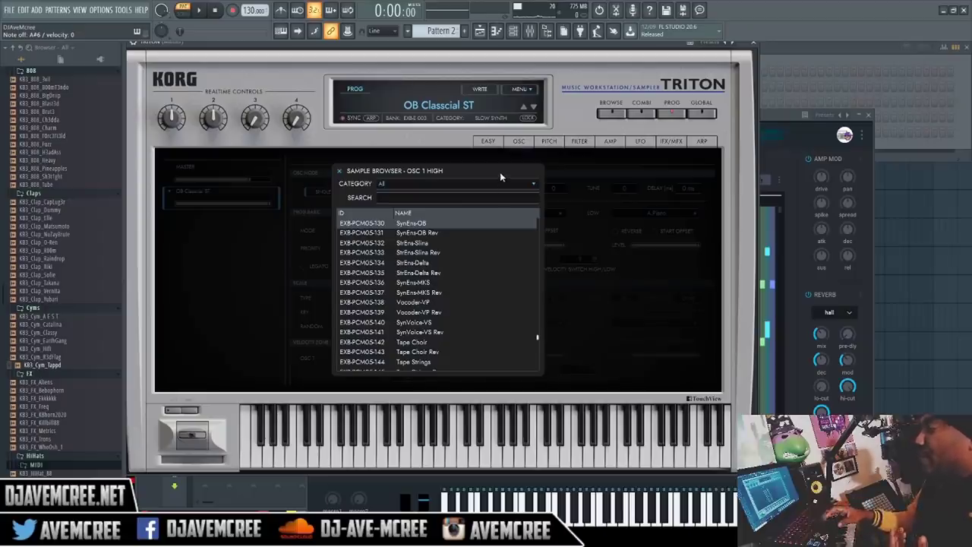
{"action": "left_click", "coordinate": [419, 154]}
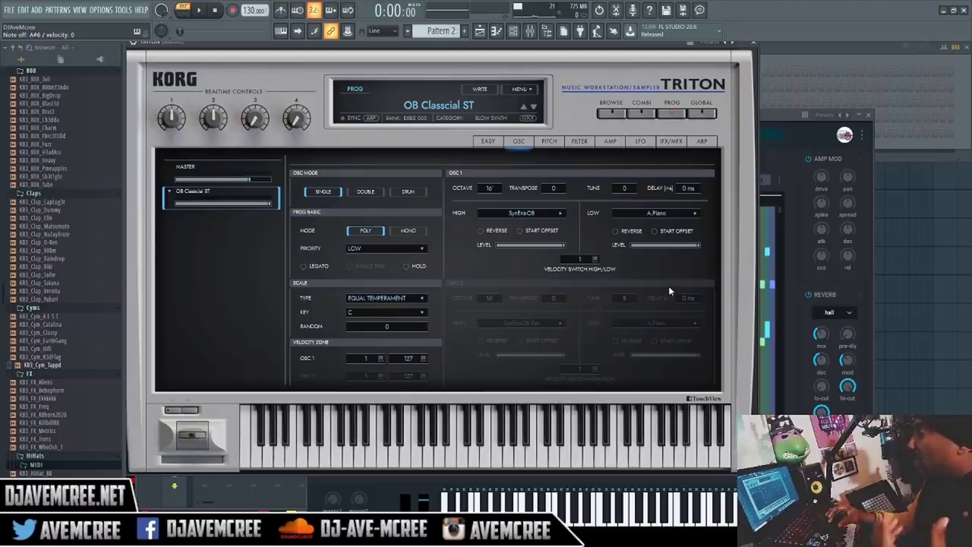
{"action": "left_click", "coordinate": [683, 215]}
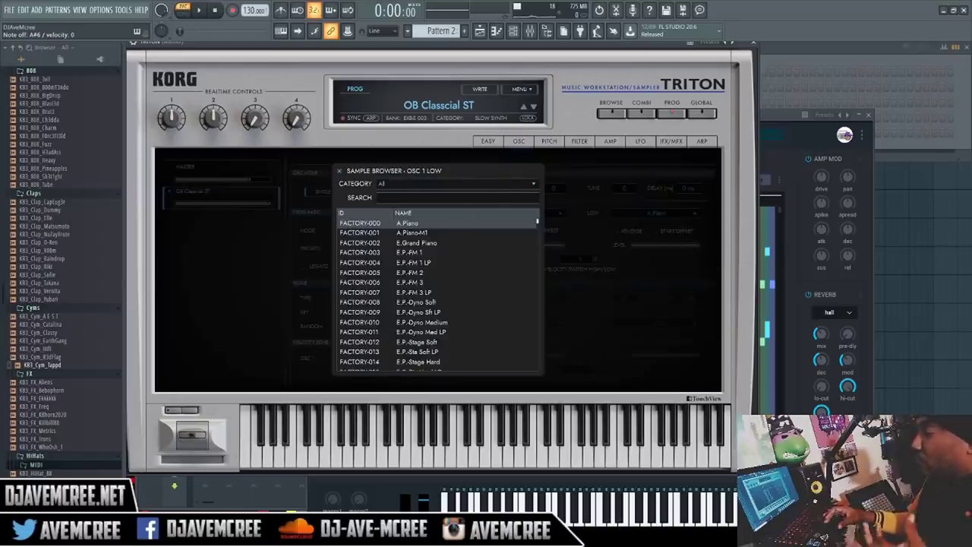
{"action": "left_click", "coordinate": [340, 172]}
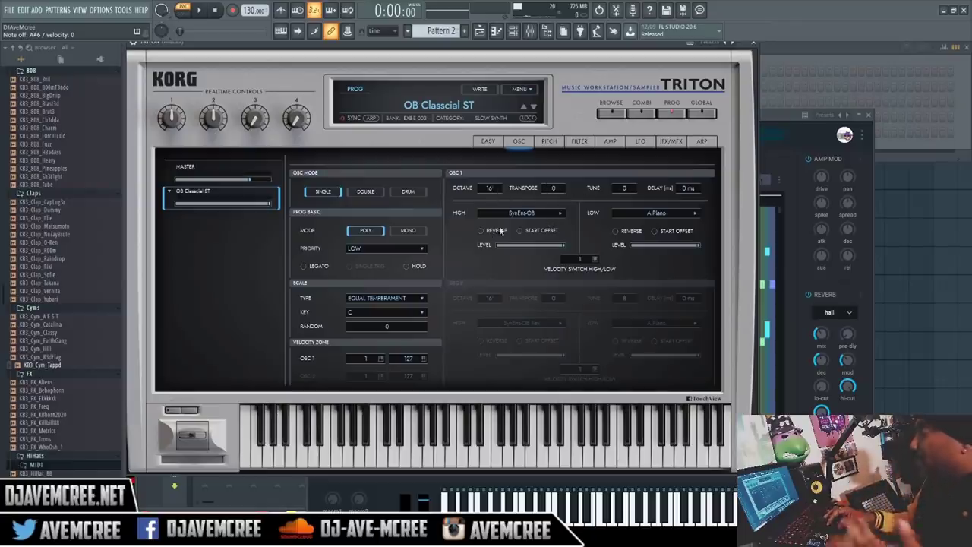
Step: Review the pitch, filter, amp and LFO pages, ending on IFX/MFX routing
{"action": "left_click", "coordinate": [549, 142]}
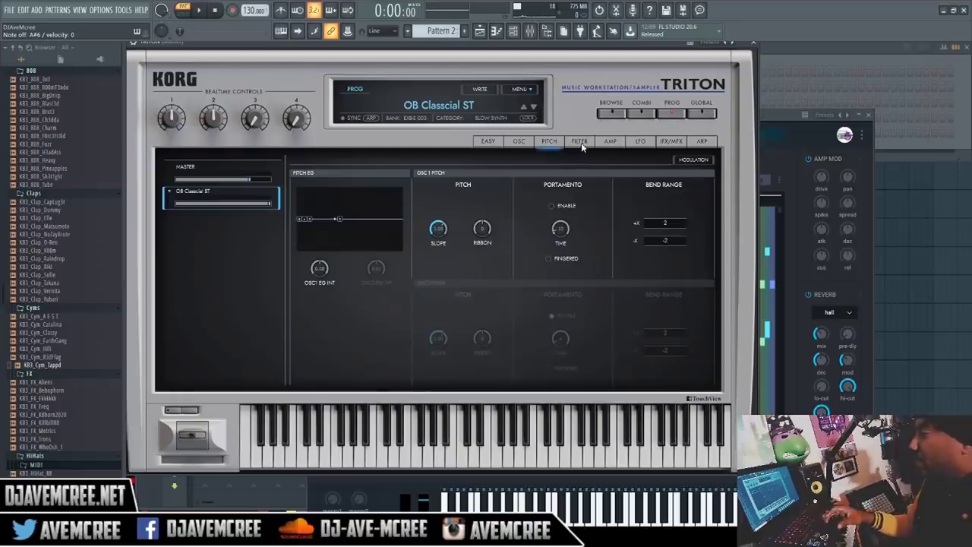
{"action": "left_click", "coordinate": [580, 144]}
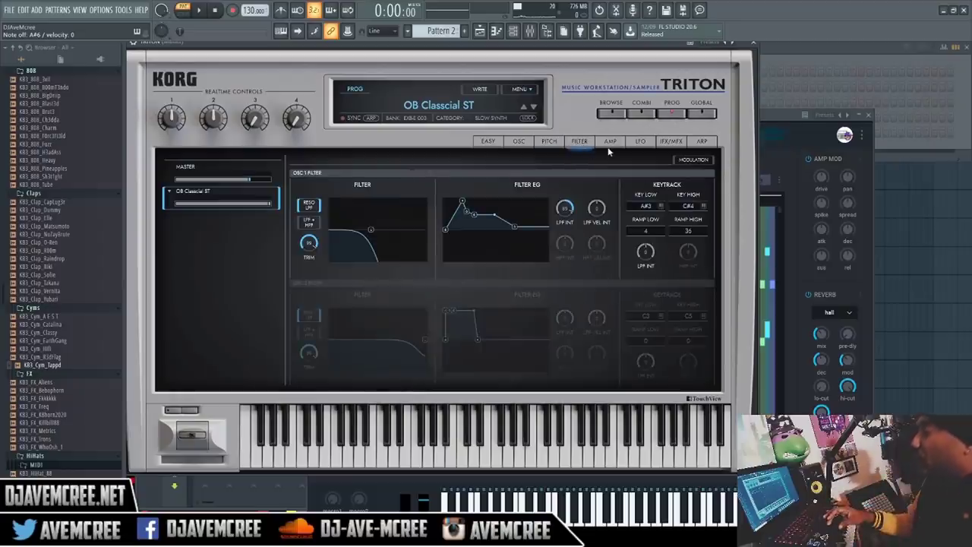
{"action": "left_click", "coordinate": [611, 143]}
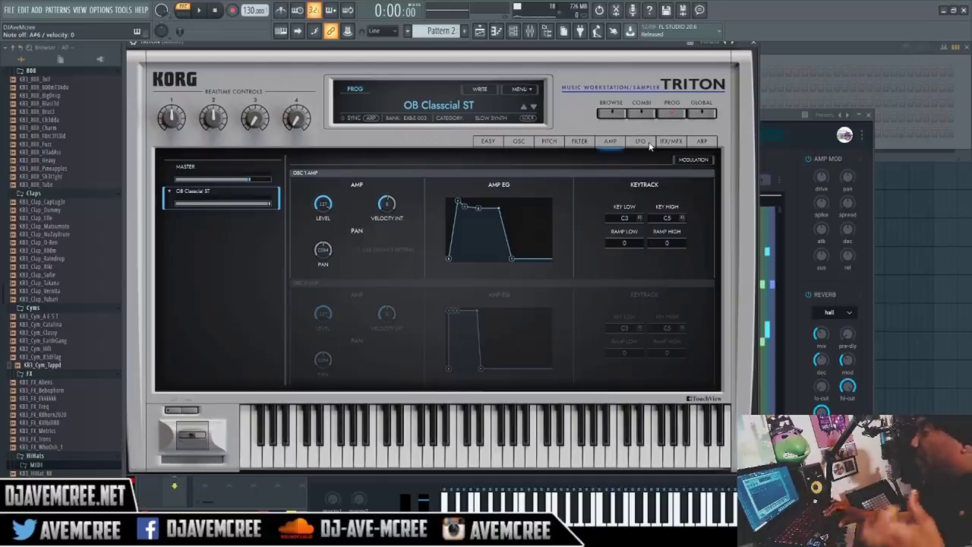
{"action": "left_click", "coordinate": [641, 142]}
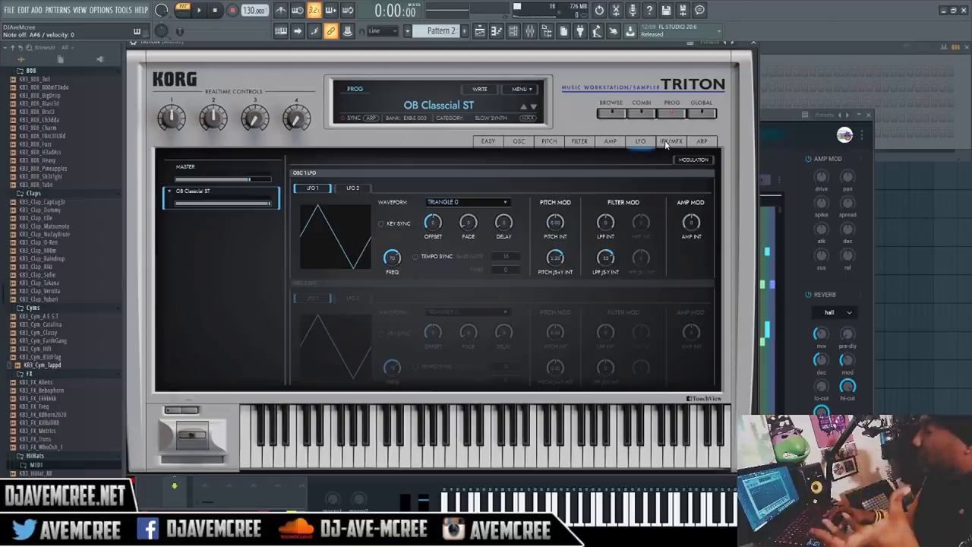
{"action": "left_click", "coordinate": [667, 142]}
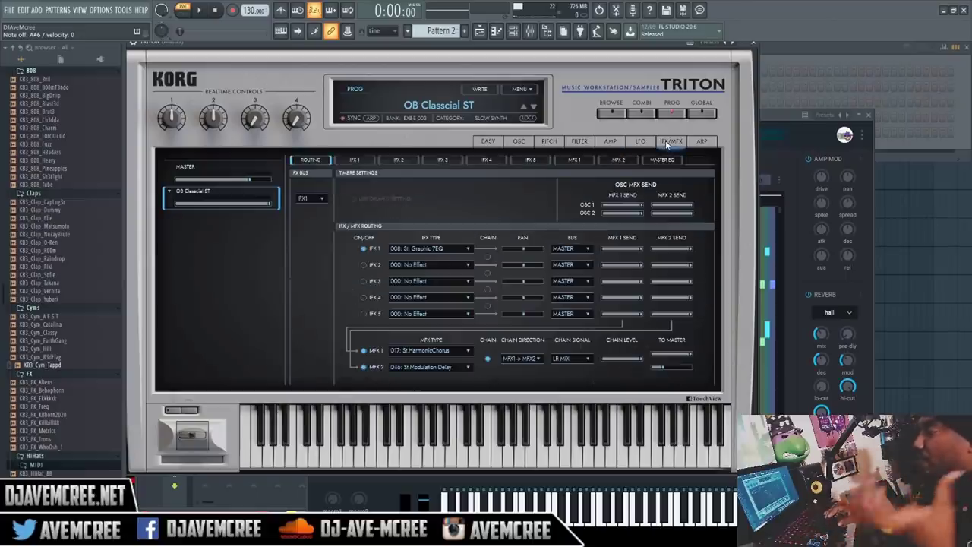
Step: Inspect the IFX 1 effect type list and parameters, then return to routing
{"action": "left_click", "coordinate": [431, 249]}
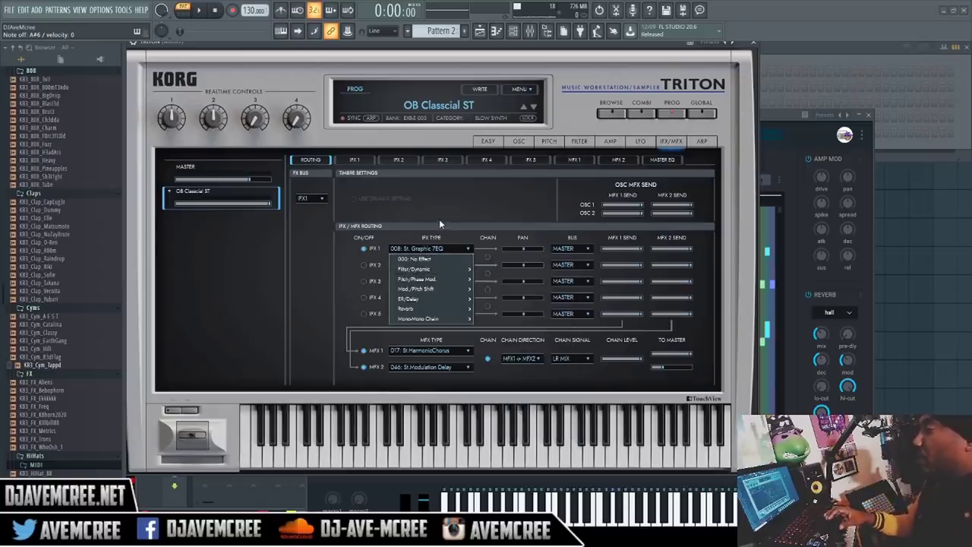
{"action": "left_click", "coordinate": [439, 218]}
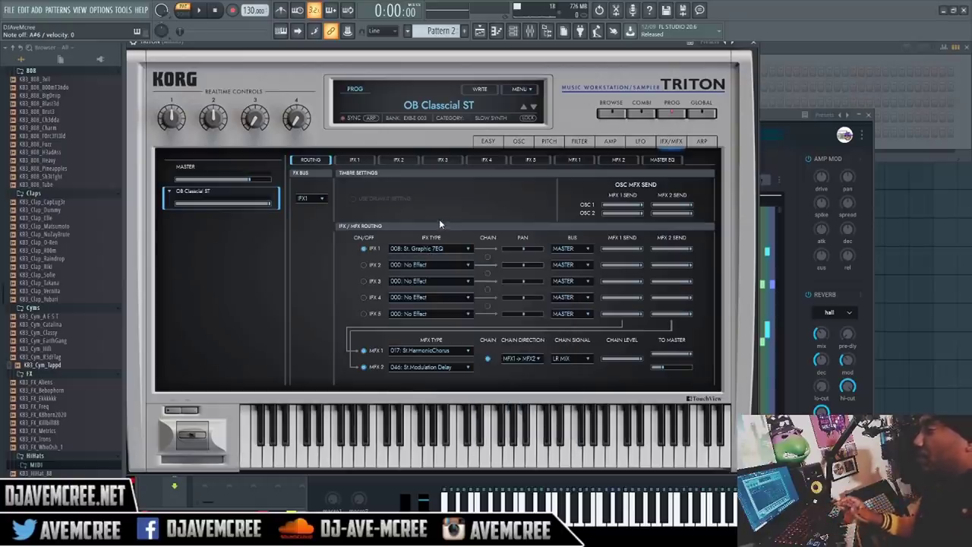
{"action": "left_click", "coordinate": [357, 161]}
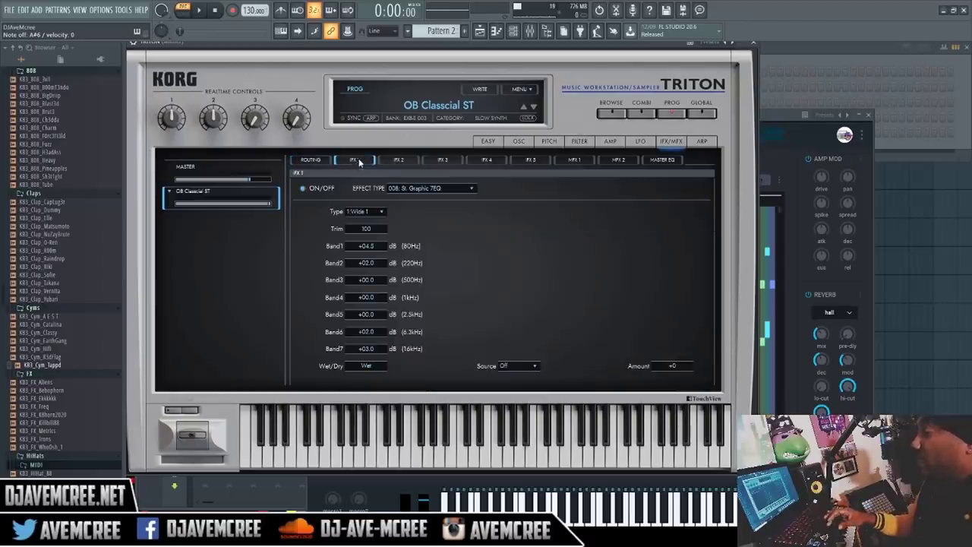
{"action": "left_click", "coordinate": [317, 161]}
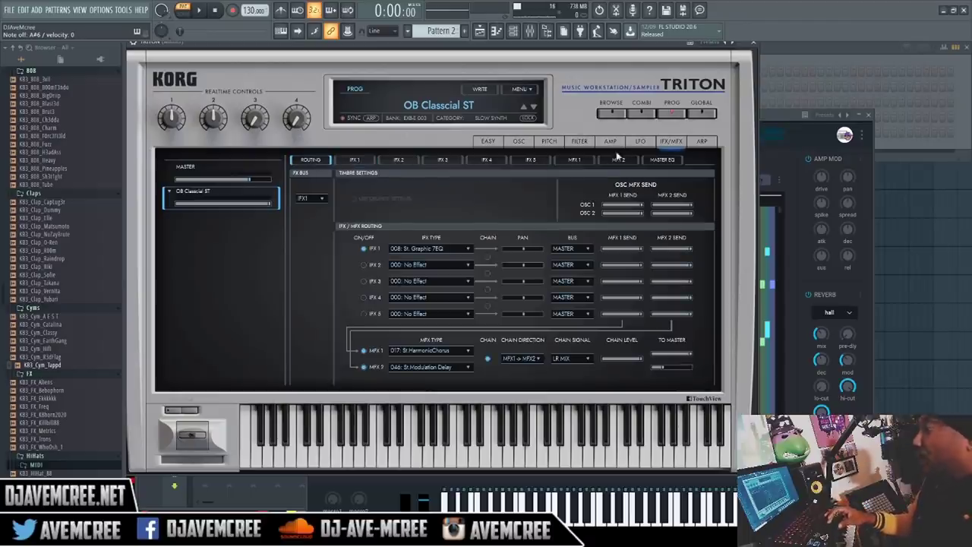
{"action": "left_click", "coordinate": [692, 142]}
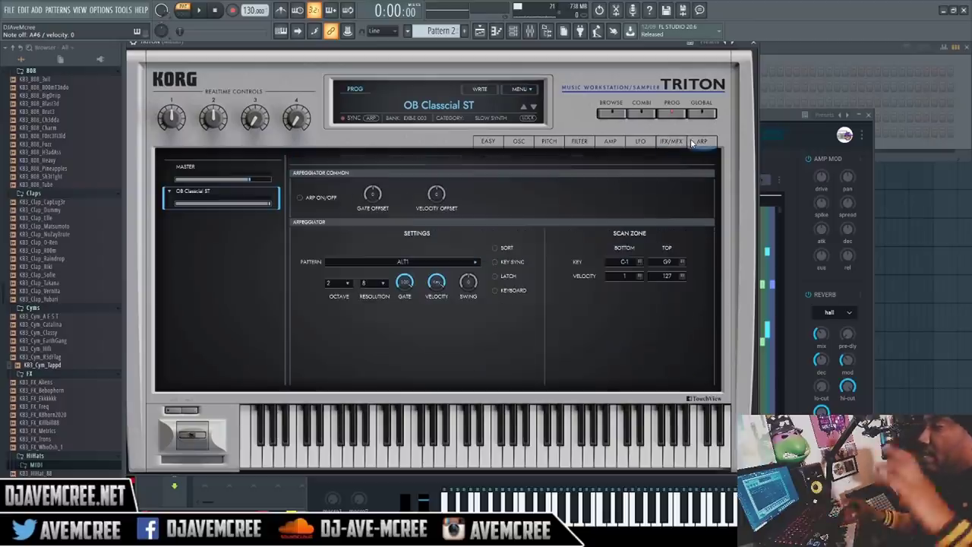
Step: Audition Bs-Komplicate and Dr-Goa Drums in the ARP Pattern Browser, then close it
{"action": "left_click", "coordinate": [473, 263]}
{"action": "scroll", "coordinate": [453, 293], "scroll_direction": "down", "scroll_amount": 15}
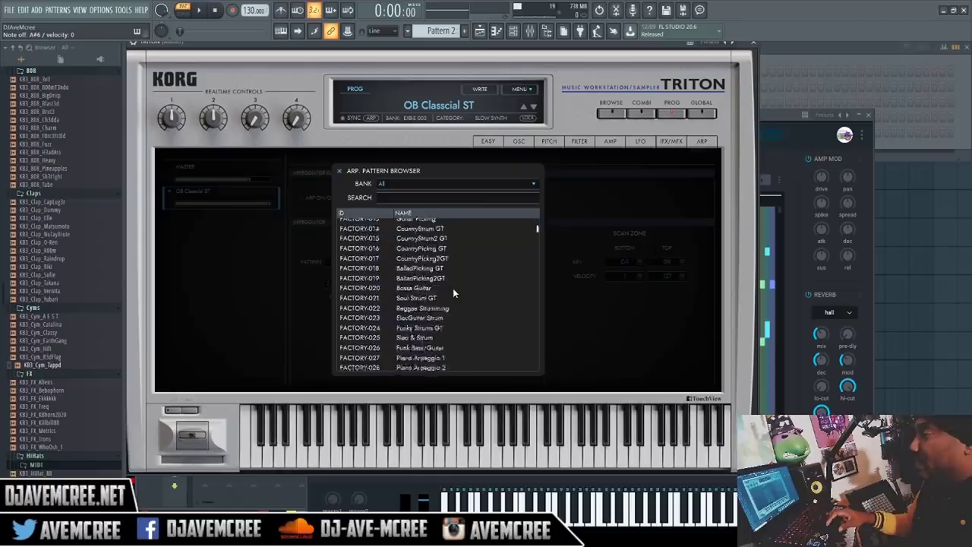
{"action": "scroll", "coordinate": [453, 288], "scroll_direction": "down", "scroll_amount": 20}
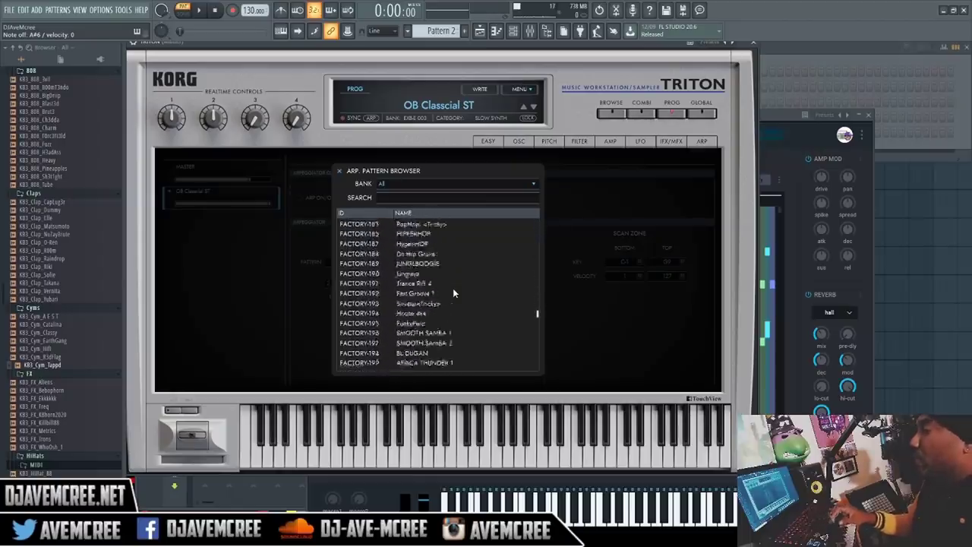
{"action": "scroll", "coordinate": [453, 292], "scroll_direction": "down", "scroll_amount": 20}
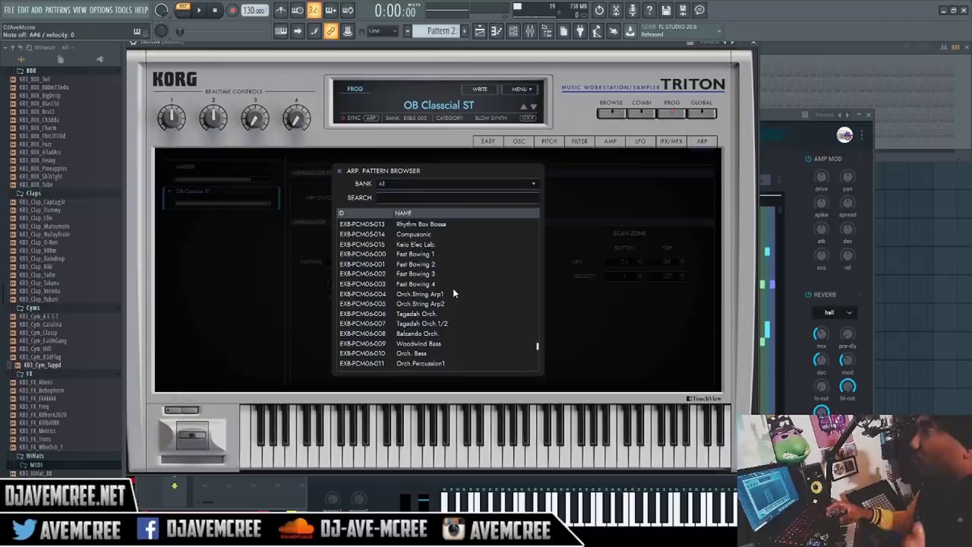
{"action": "scroll", "coordinate": [453, 291], "scroll_direction": "down", "scroll_amount": 10}
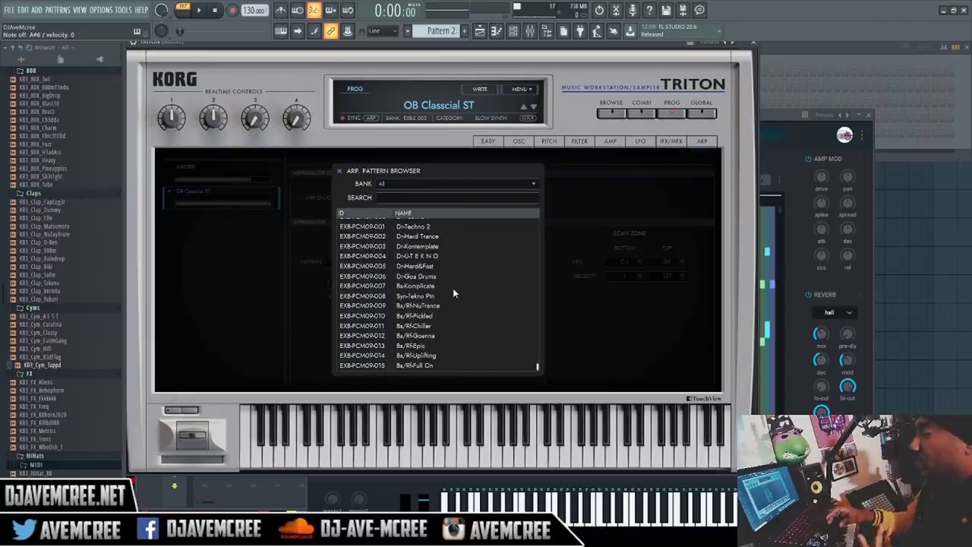
{"action": "left_click", "coordinate": [445, 286]}
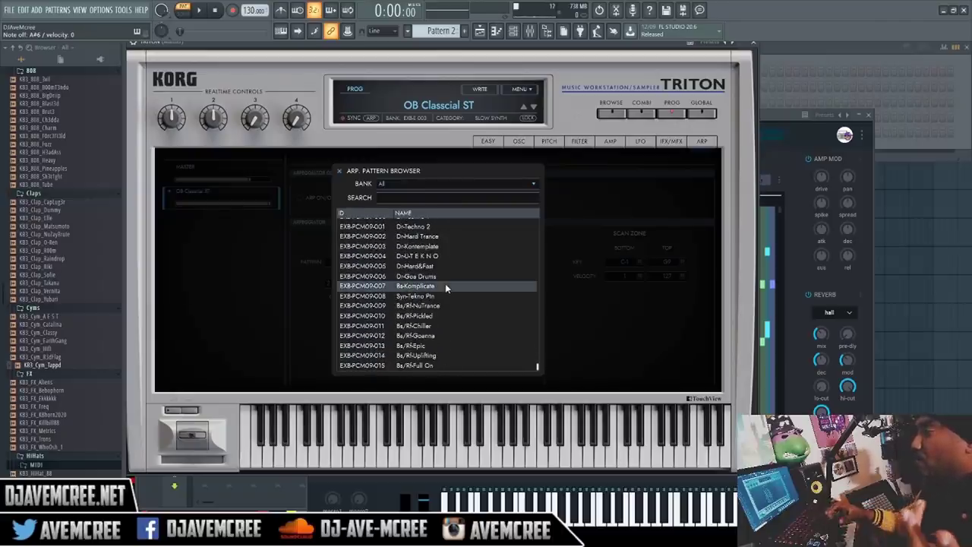
{"action": "left_click", "coordinate": [435, 277]}
{"action": "key", "text": "Escape"}
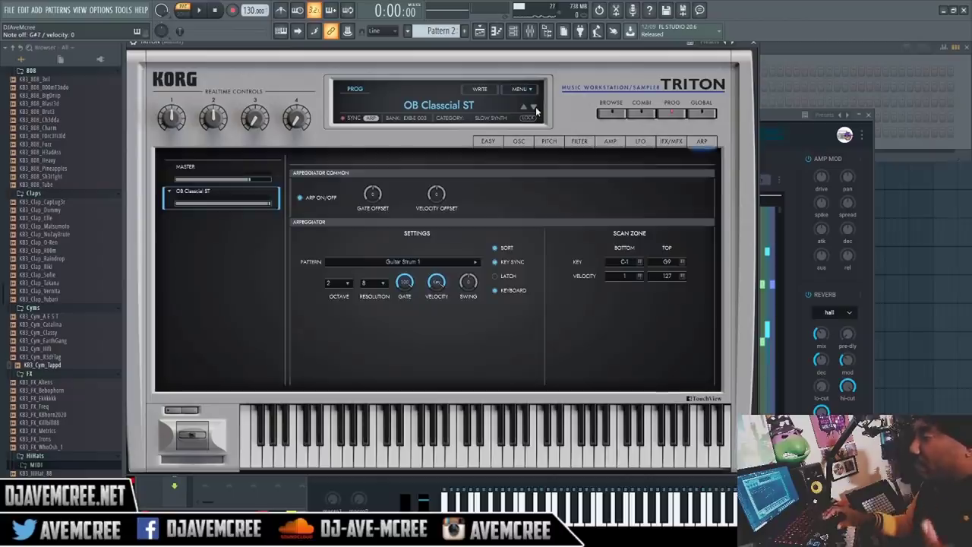
Step: Step to the 4 by 4ths program and set its arpeggiator resolution to 16
{"action": "left_click", "coordinate": [487, 142]}
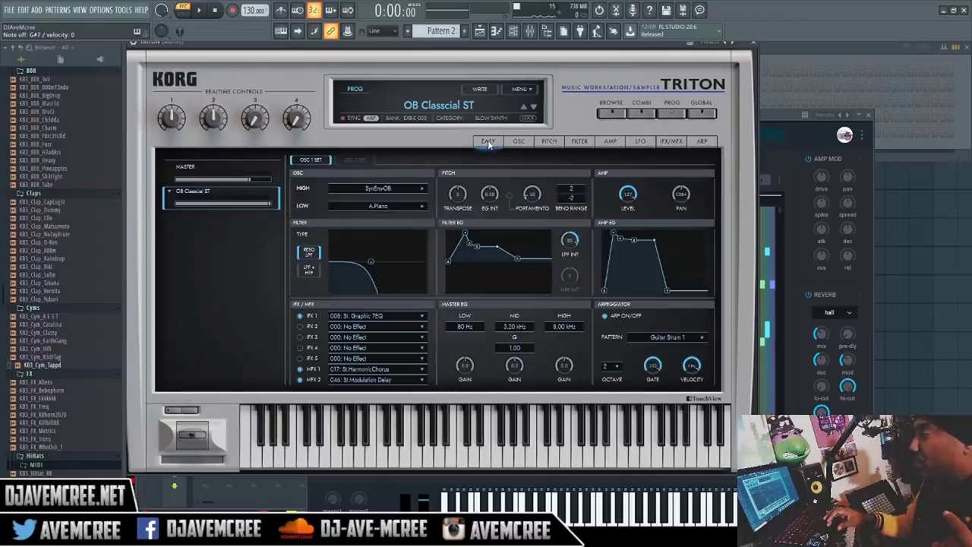
{"action": "left_click", "coordinate": [534, 111]}
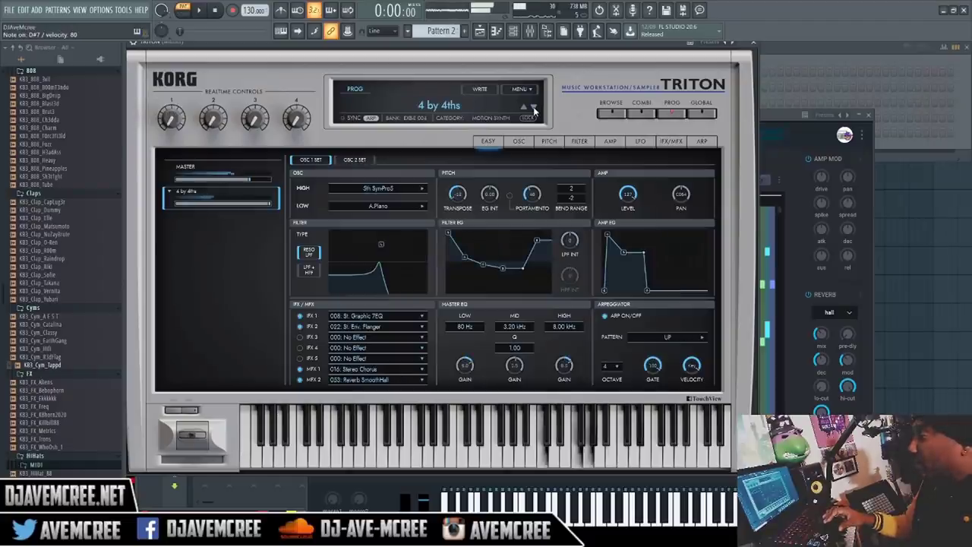
{"action": "left_click", "coordinate": [714, 142]}
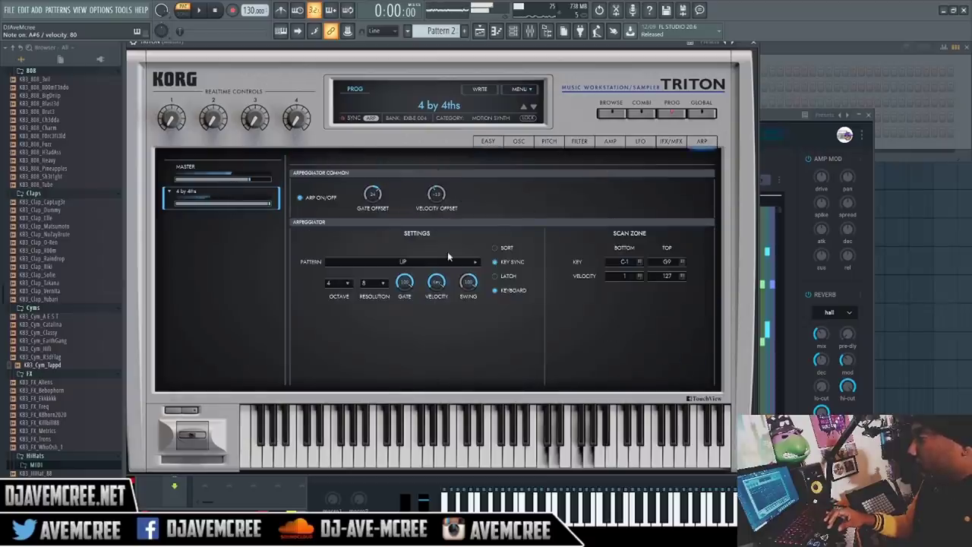
{"action": "left_click", "coordinate": [377, 283]}
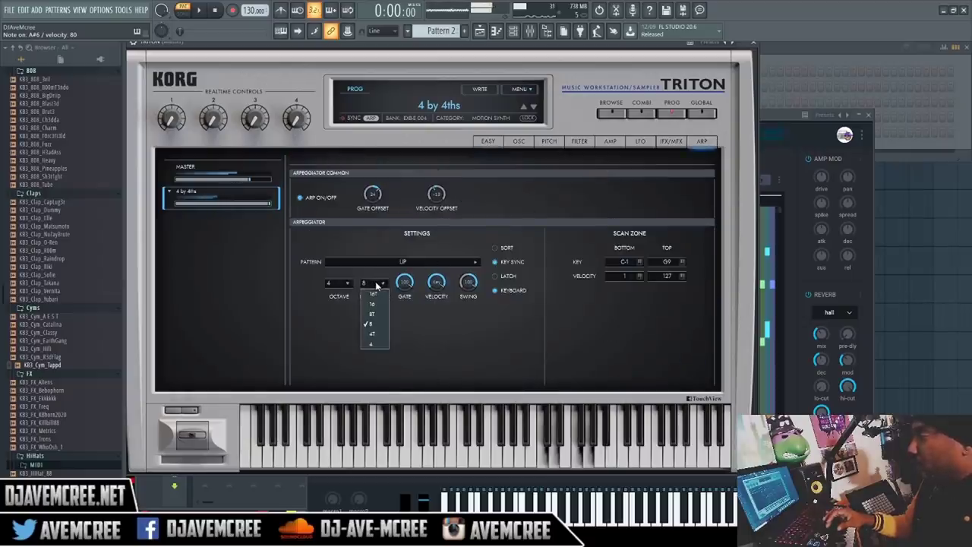
{"action": "left_click", "coordinate": [373, 294]}
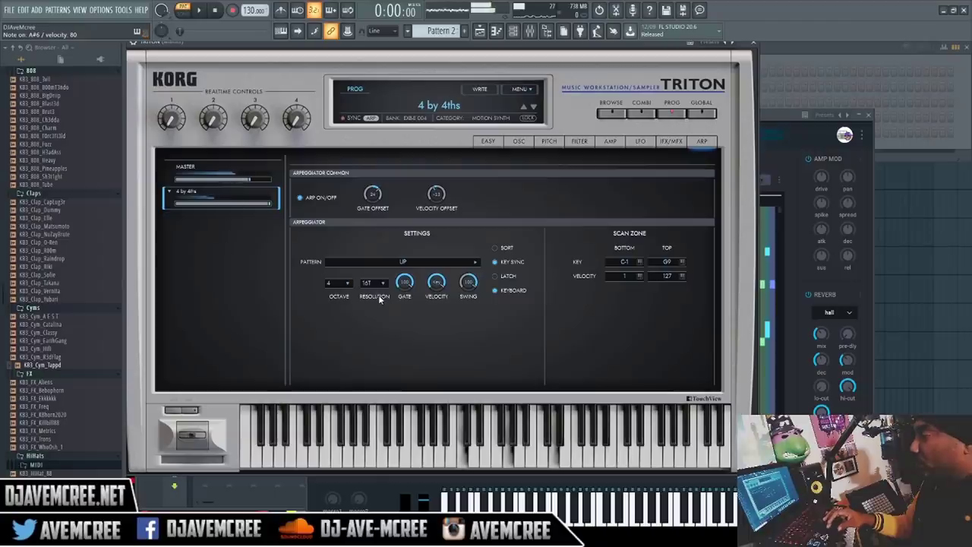
{"action": "left_click", "coordinate": [382, 288]}
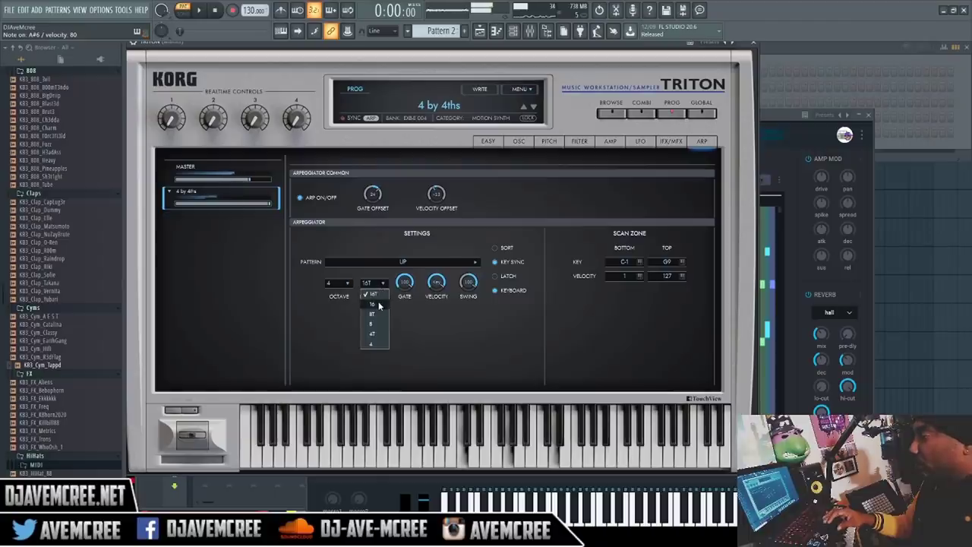
{"action": "left_click", "coordinate": [379, 304]}
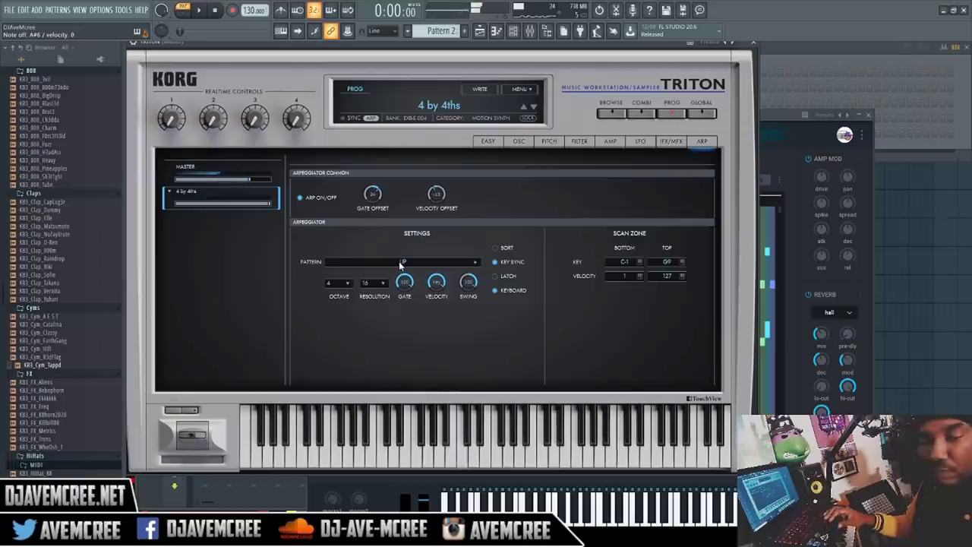
Step: Toggle the Triton arpeggiator on and off, leaving it switched off
{"action": "left_click", "coordinate": [372, 119]}
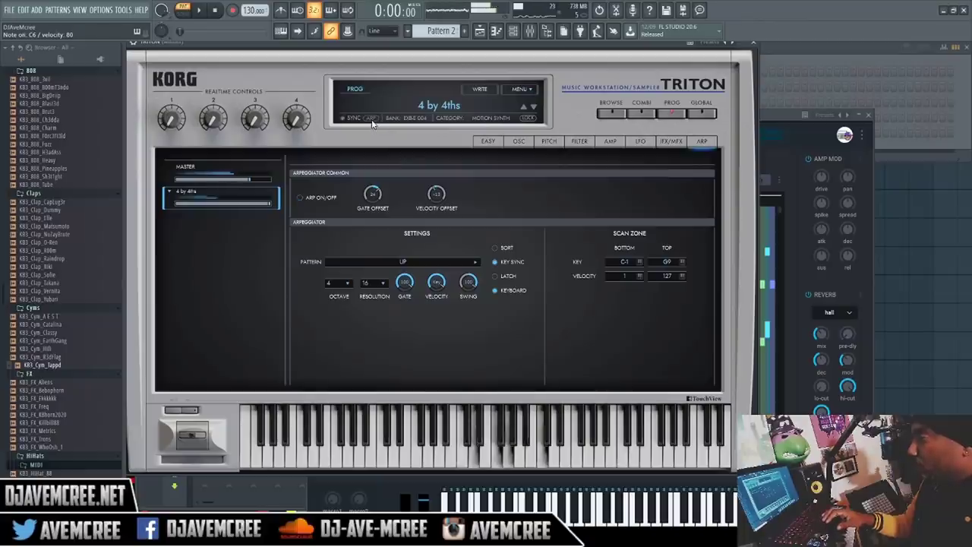
{"action": "left_click", "coordinate": [371, 120]}
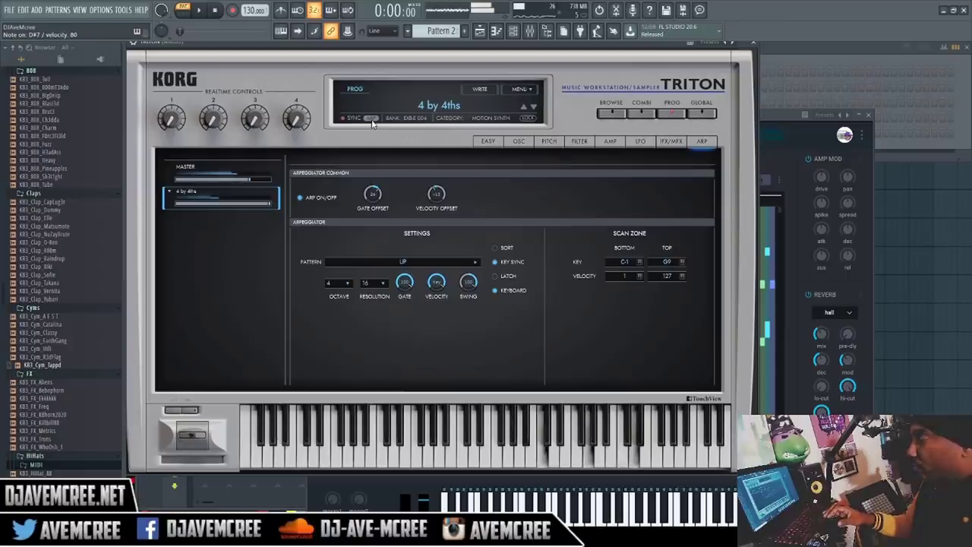
{"action": "left_click", "coordinate": [371, 120]}
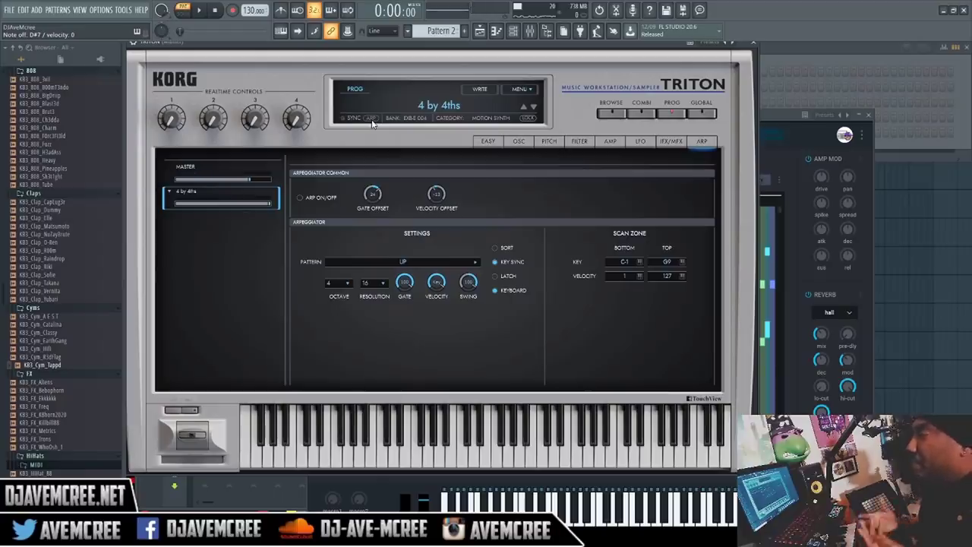
{"action": "left_click", "coordinate": [371, 120]}
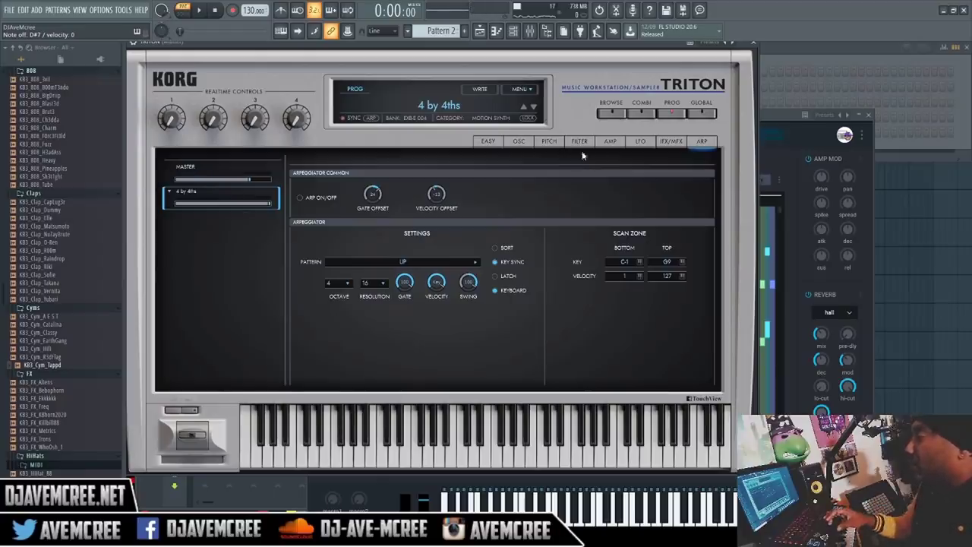
Step: Open the Triton's combi browser, audition Wavetable Guitar, filter to MOTION SYNTH, and try Metamorphoses
{"action": "left_click", "coordinate": [632, 117]}
{"action": "left_click", "coordinate": [613, 115]}
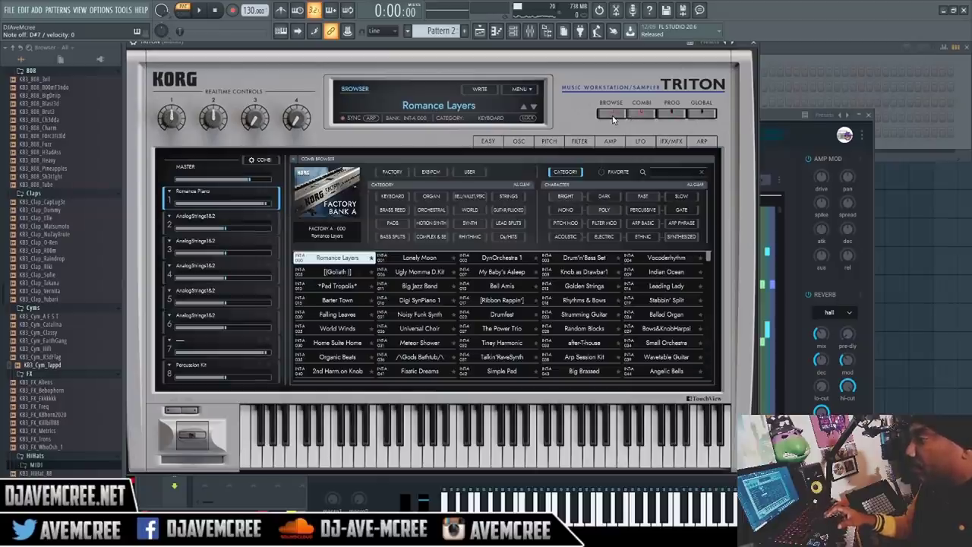
{"action": "left_click", "coordinate": [667, 357]}
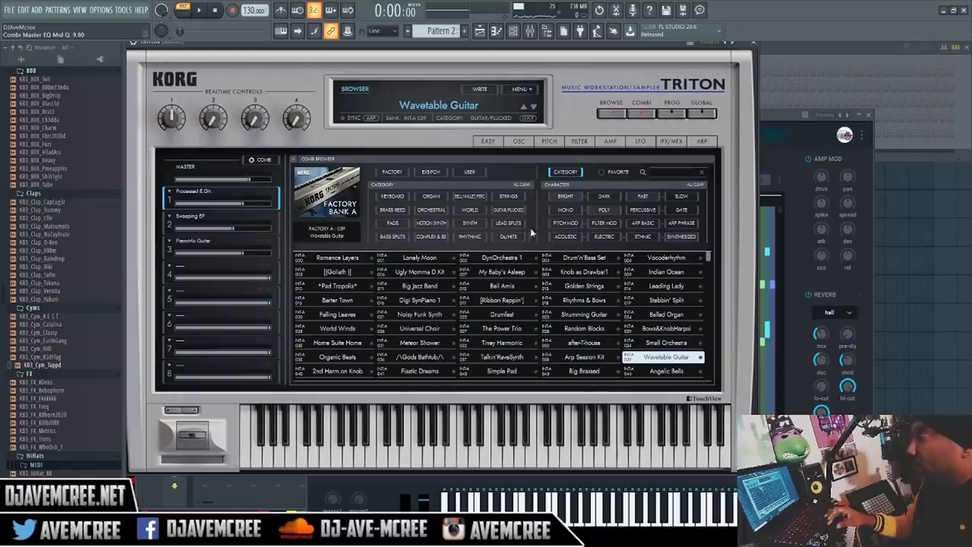
{"action": "left_click", "coordinate": [424, 236]}
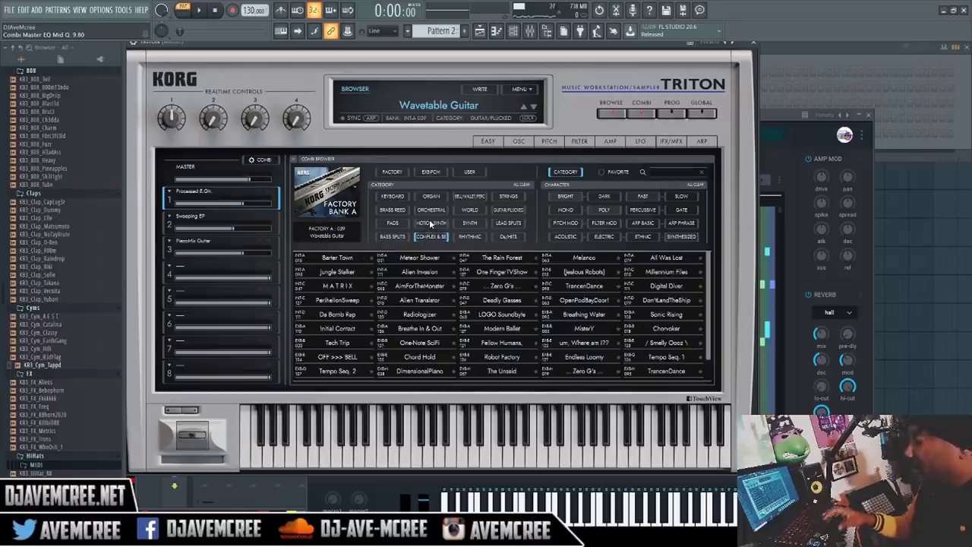
{"action": "left_click", "coordinate": [429, 220]}
{"action": "left_click", "coordinate": [427, 348]}
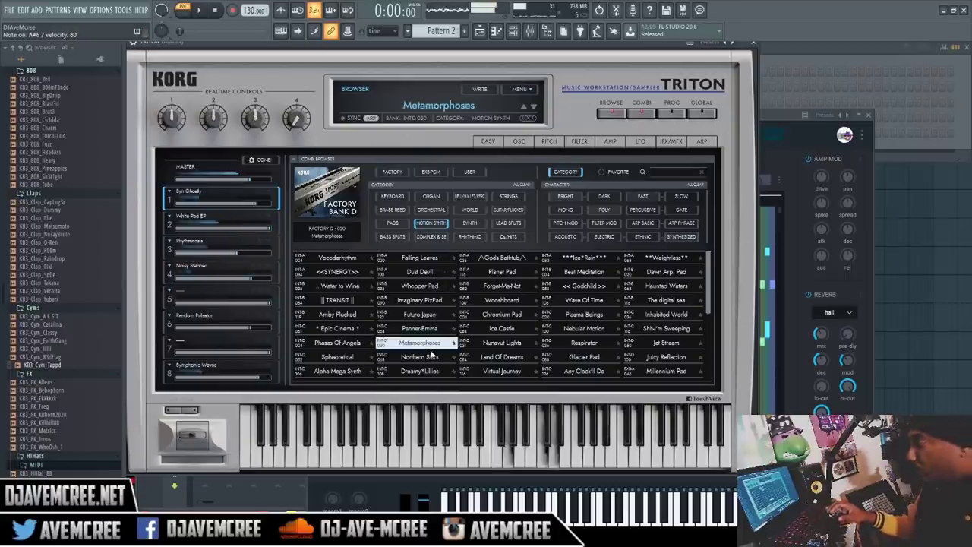
Step: Audition Glacier Pad and Juicy Reflection, settle on Flanged Pad, then bring Nexus 3 forward
{"action": "left_click", "coordinate": [605, 358]}
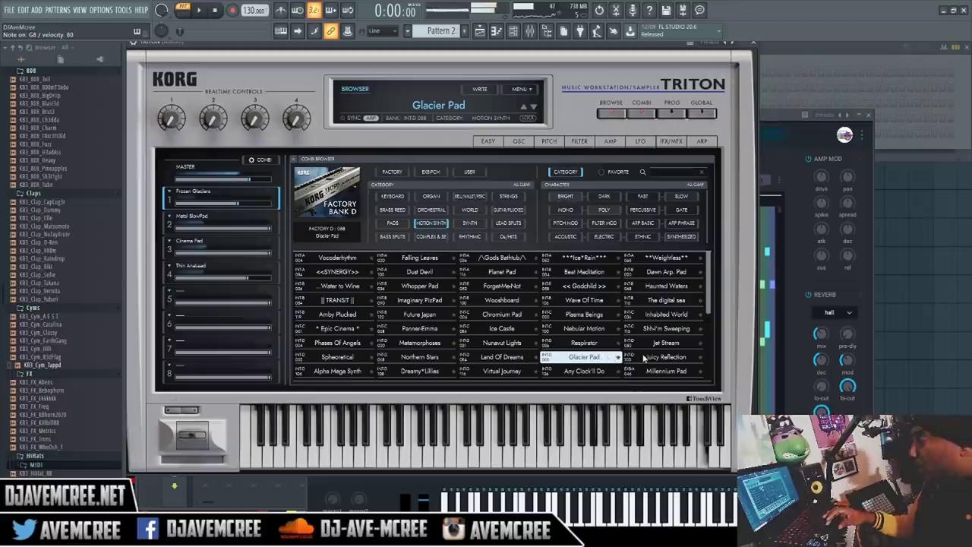
{"action": "left_click", "coordinate": [674, 361]}
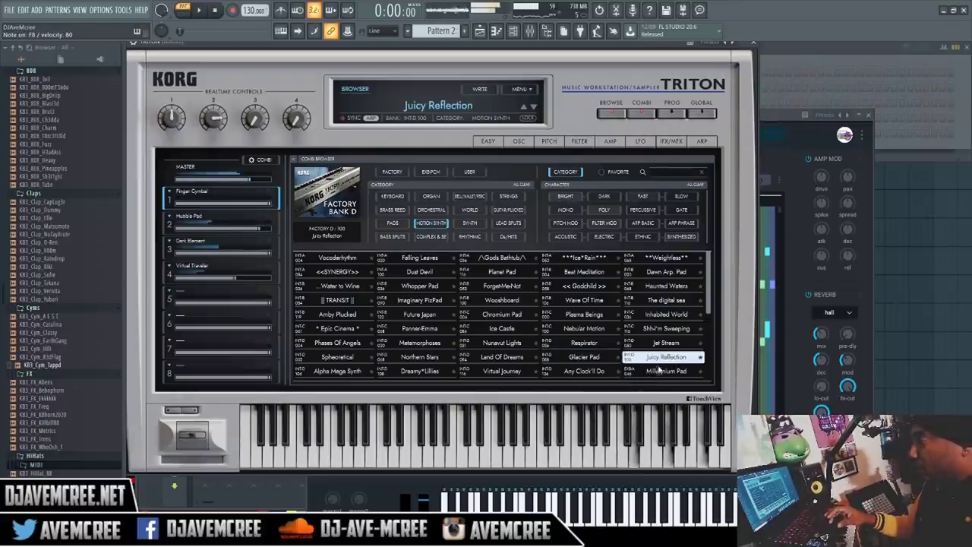
{"action": "scroll", "coordinate": [515, 372], "scroll_direction": "down", "scroll_amount": 5}
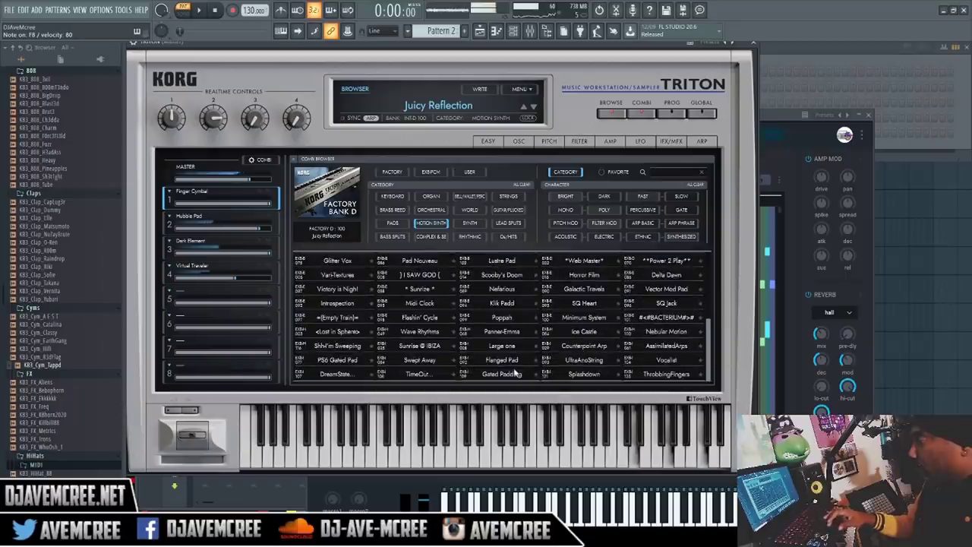
{"action": "left_click", "coordinate": [514, 366]}
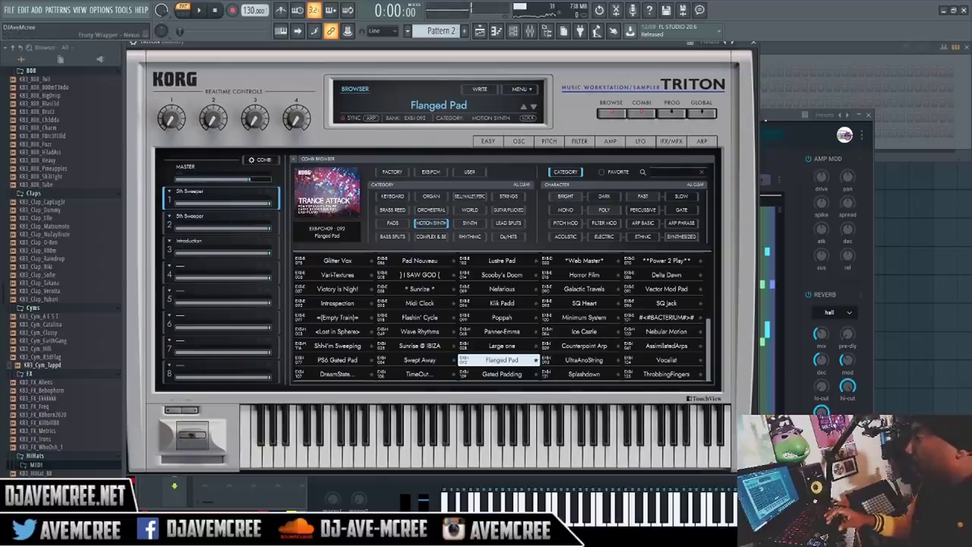
{"action": "left_click", "coordinate": [767, 117]}
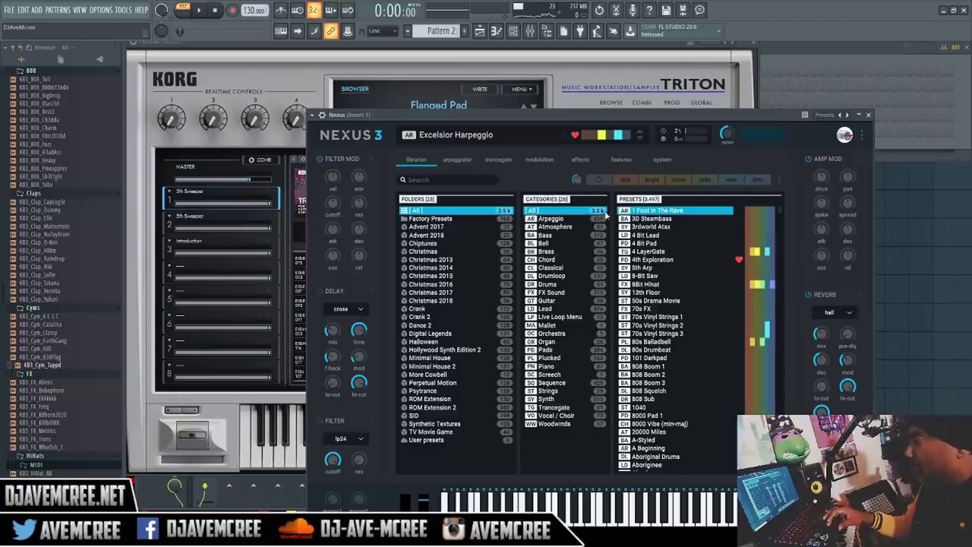
Step: Filter Nexus 3 to favourites, try Saw Excellence 2, load Andromeda Pad, then bring the Triton forward
{"action": "left_click", "coordinate": [600, 181]}
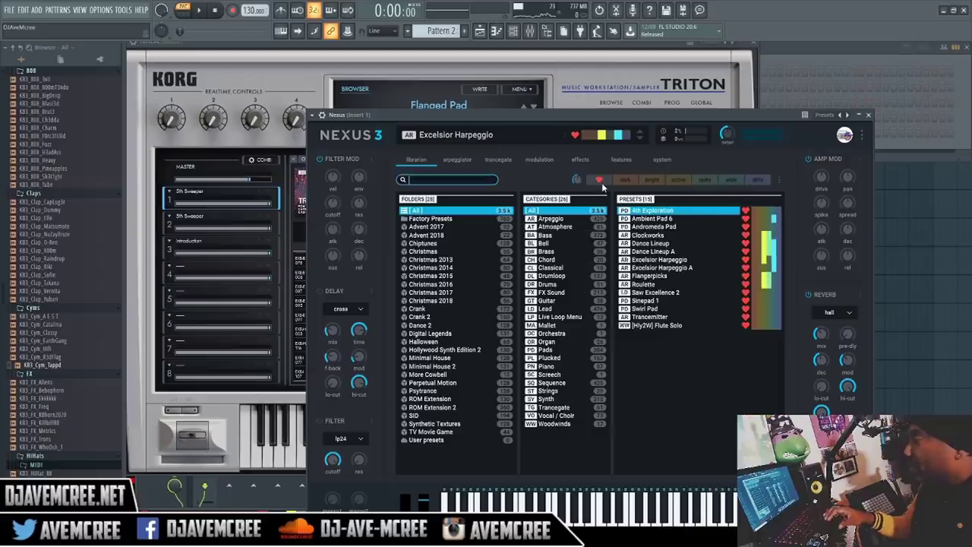
{"action": "left_click", "coordinate": [678, 293]}
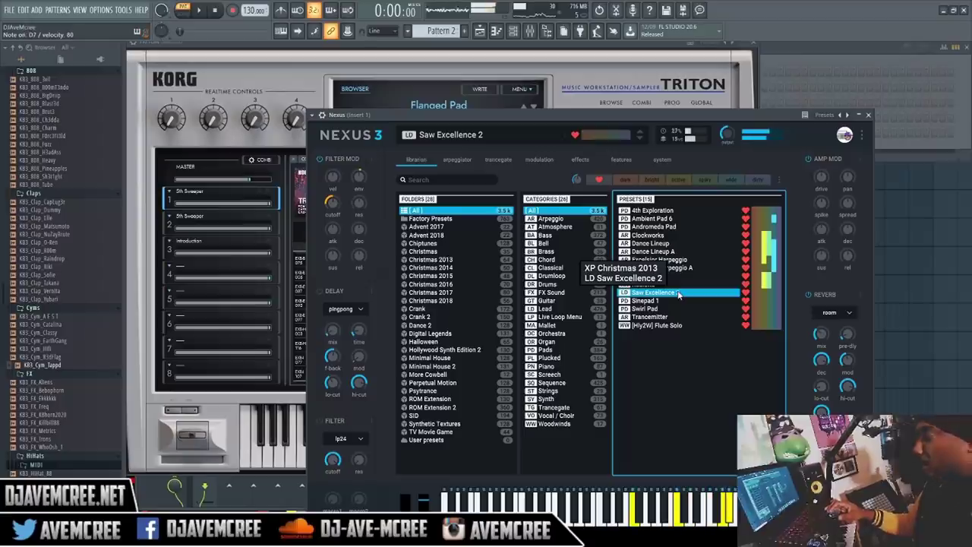
{"action": "left_click", "coordinate": [673, 227]}
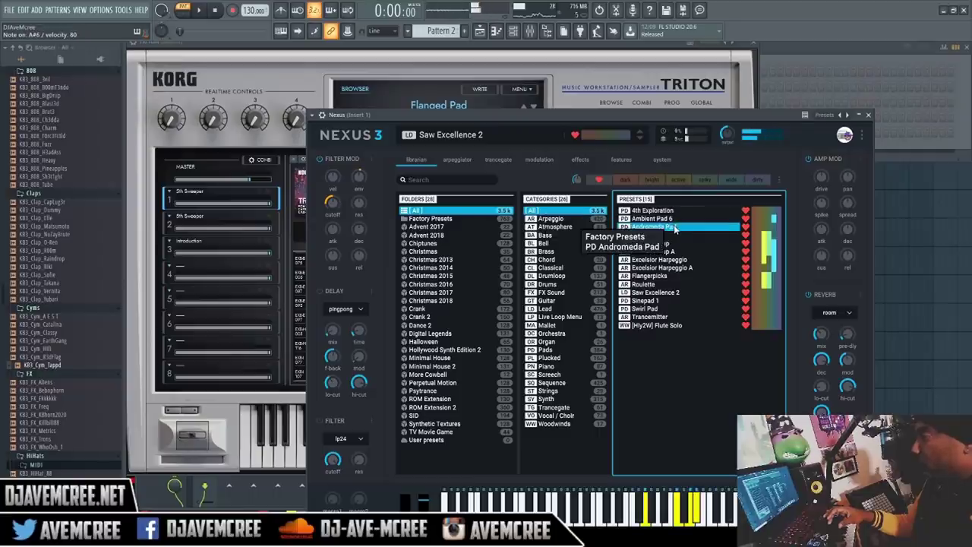
{"action": "left_click", "coordinate": [673, 227]}
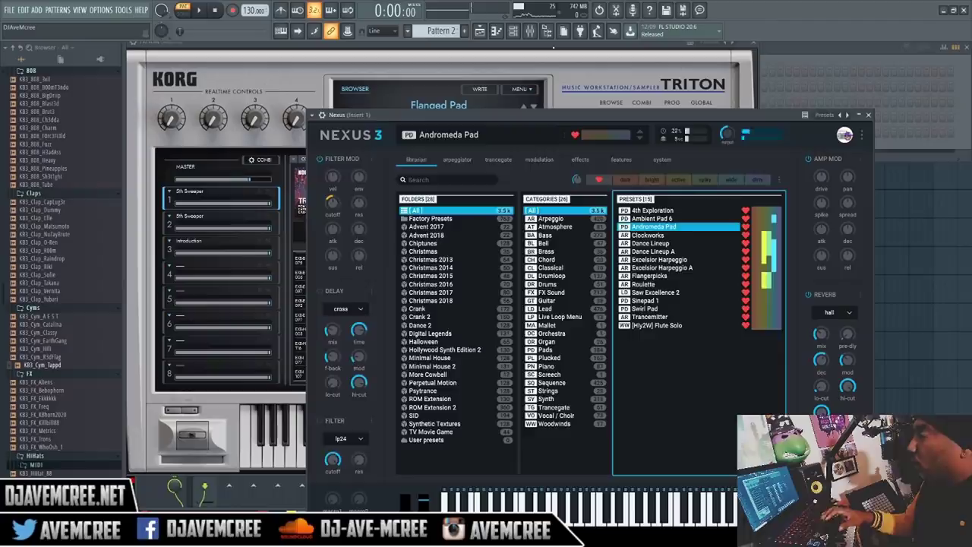
{"action": "left_click", "coordinate": [553, 47]}
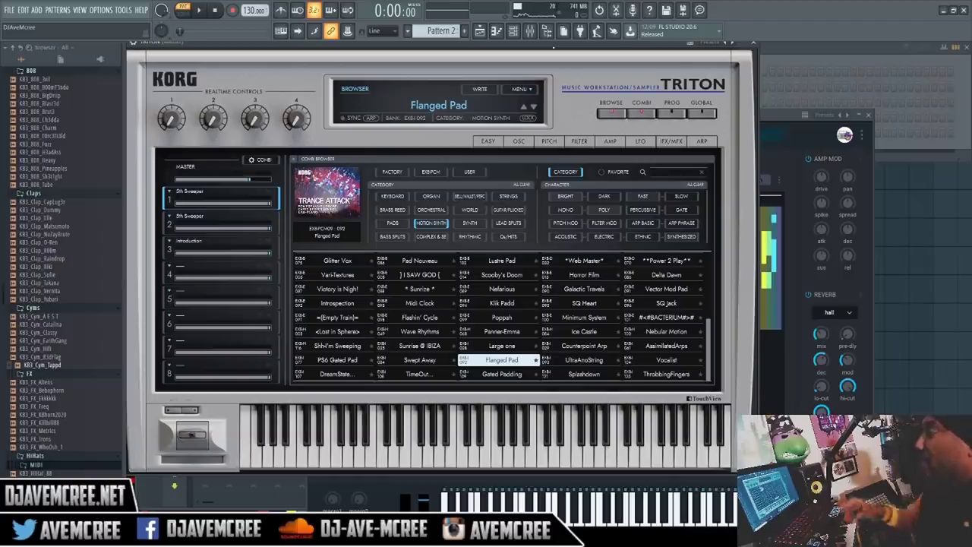
Step: Bring the Nexus 3 window, showing its 15 favourite presets, in front of the Triton
{"action": "left_click", "coordinate": [204, 486]}
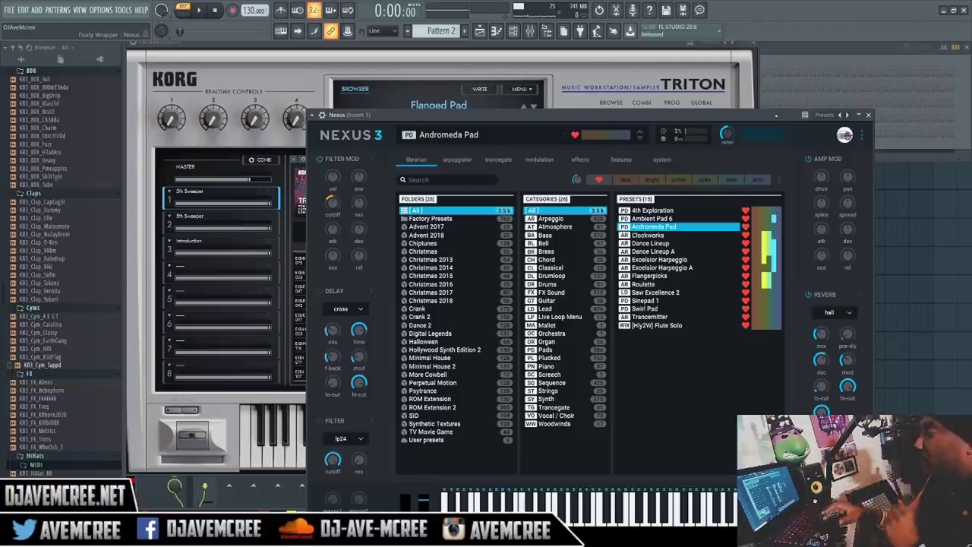
Step: Glance at Nexus 3's layer routing features, return to its librarian, then raise the Triton window
{"action": "left_click", "coordinate": [628, 161]}
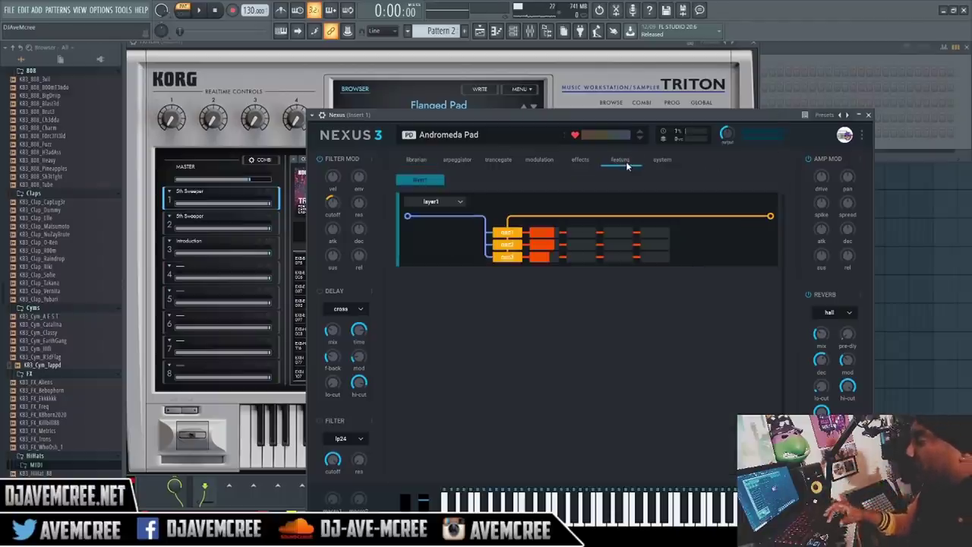
{"action": "left_click", "coordinate": [422, 161]}
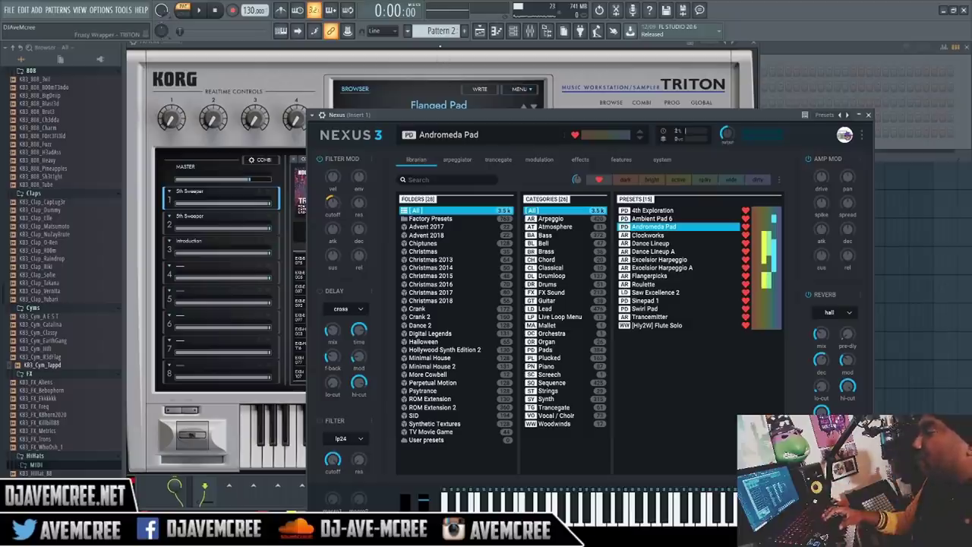
{"action": "left_click", "coordinate": [440, 46]}
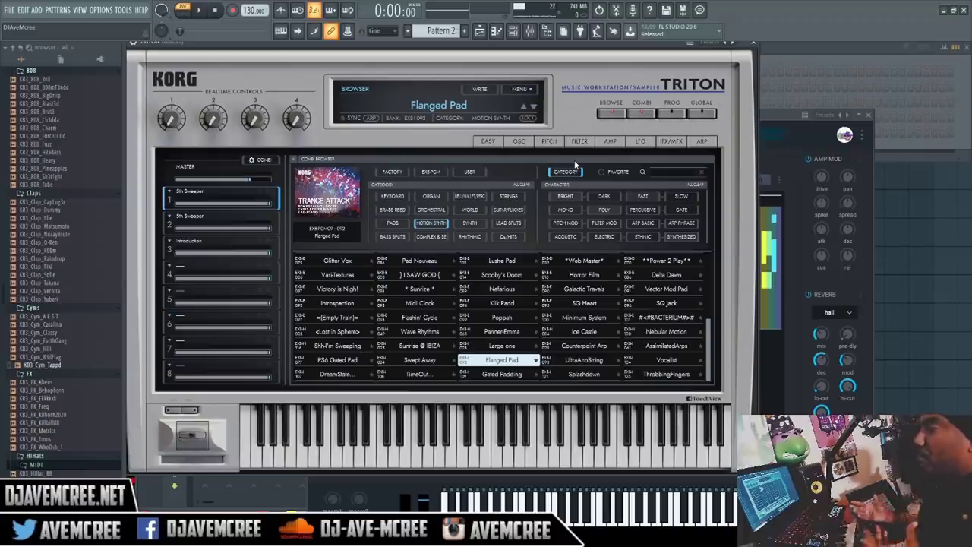
Step: Show the Flanged Pad combi's arpeggiator page on the Triton
{"action": "left_click", "coordinate": [699, 144]}
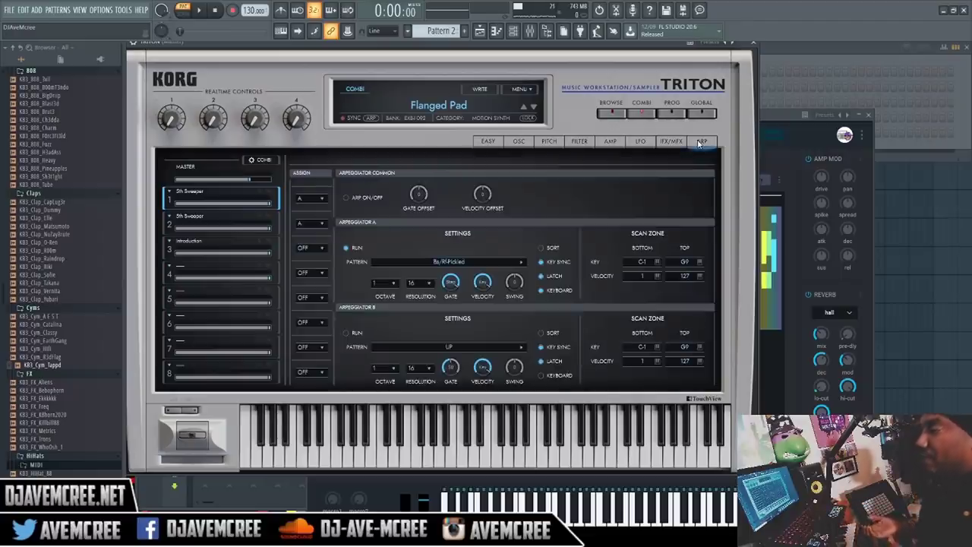